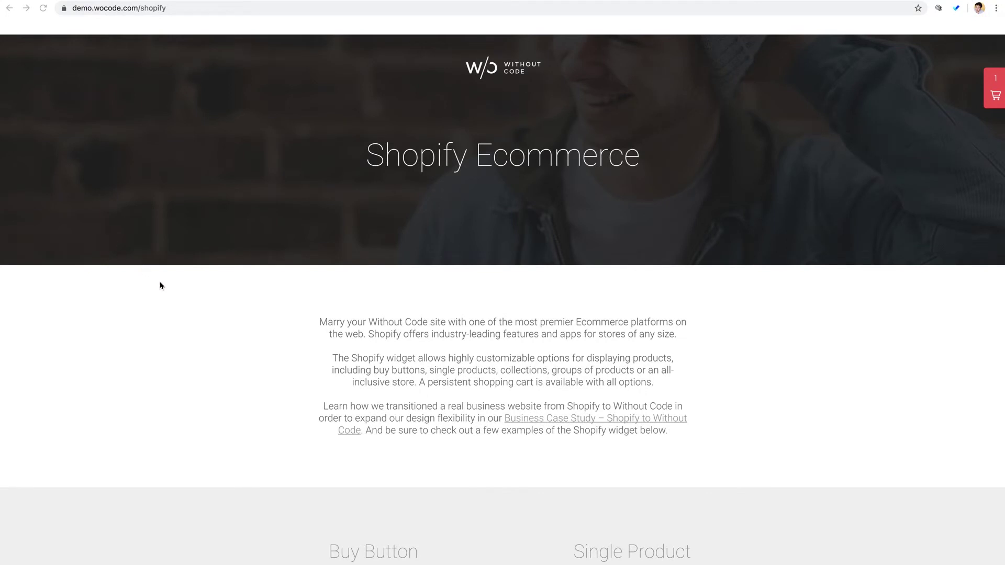
- Scroll up and down through the currently open browser page
scroll(163, 286, down, 3)
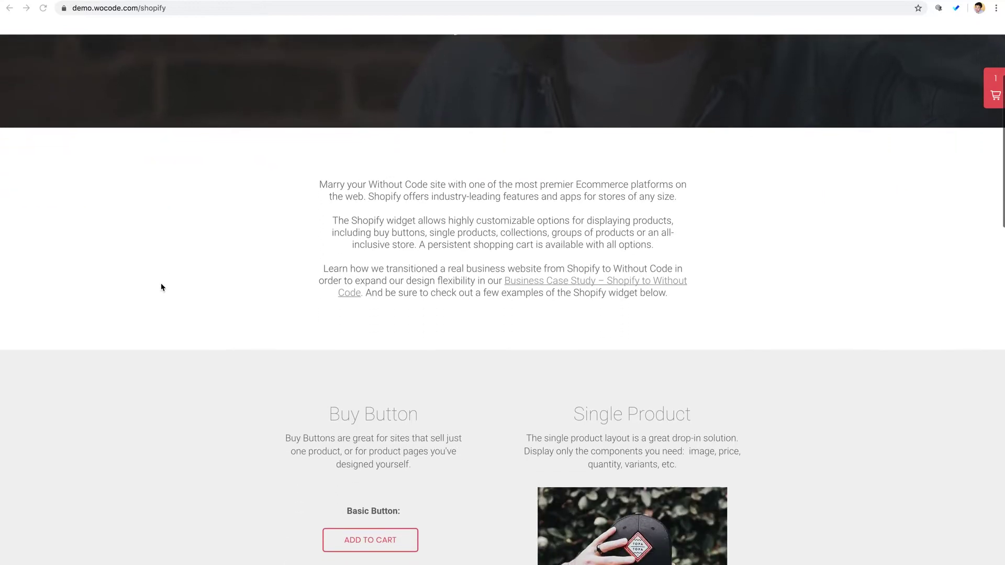
scroll(161, 287, down, 5)
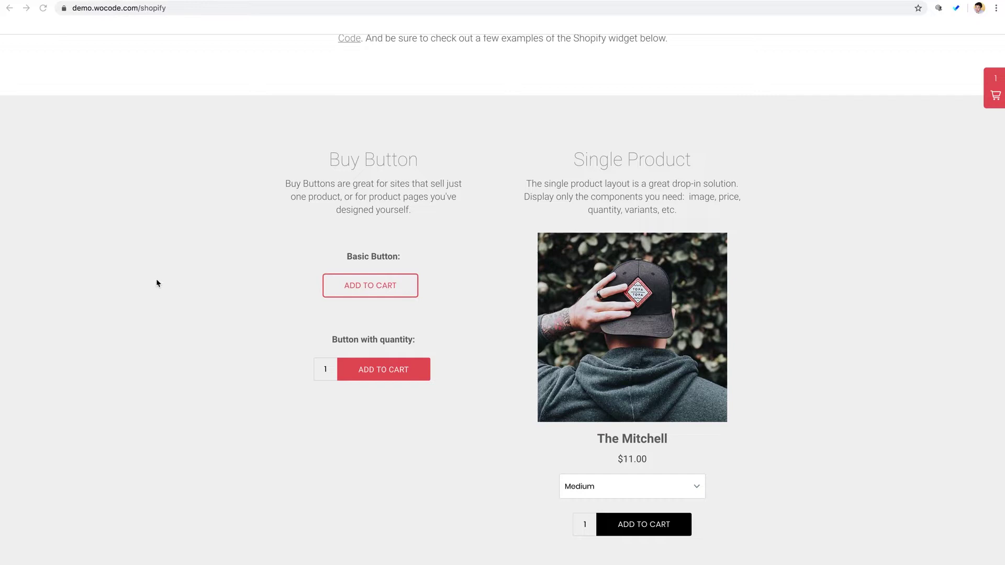
scroll(157, 281, down, 2)
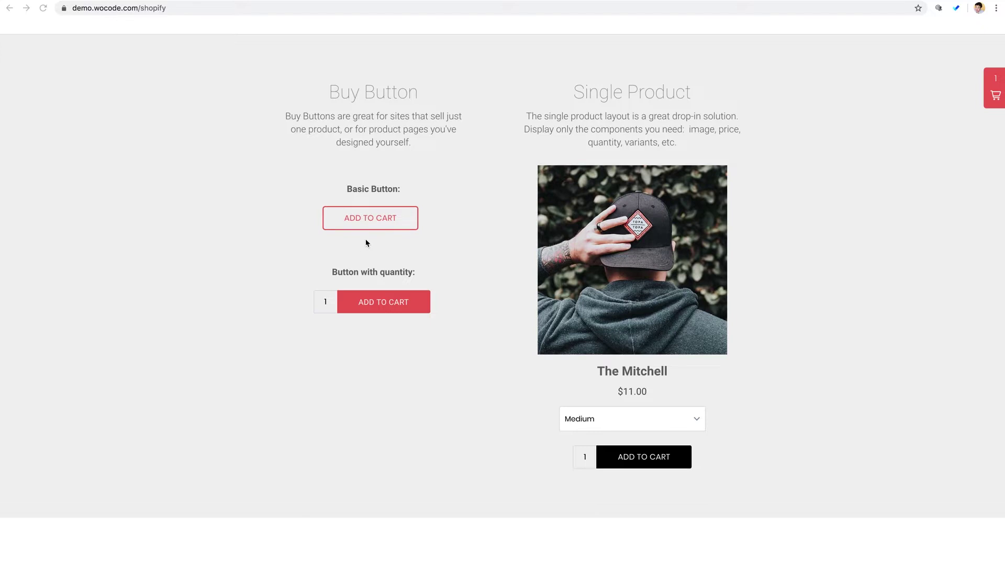
scroll(480, 253, up, 3)
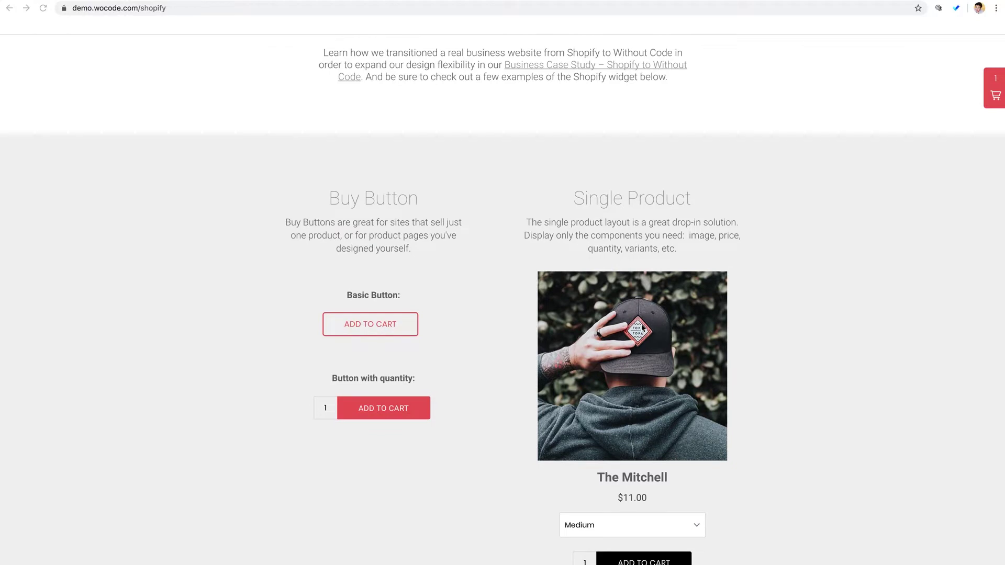
scroll(492, 321, down, 5)
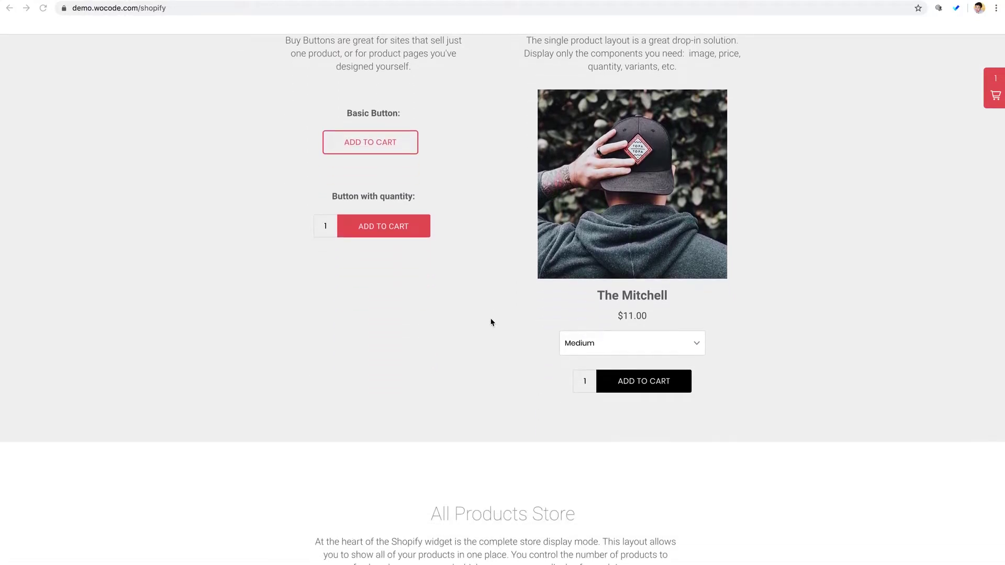
scroll(491, 322, up, 3)
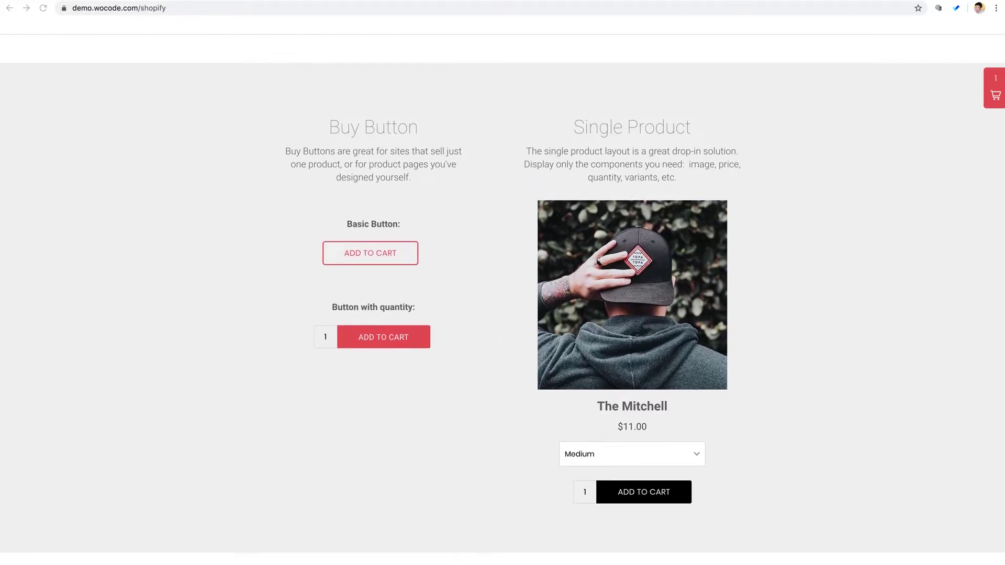
- Switch to the estateworkbook.com tab and scroll down to the About the Author section
key(ctrl+Tab)
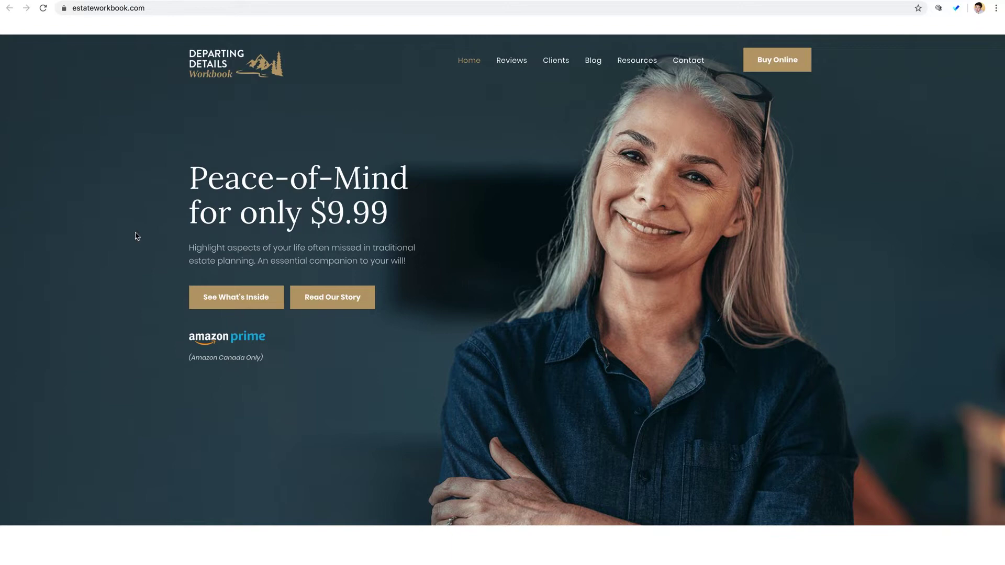
scroll(136, 236, down, 6)
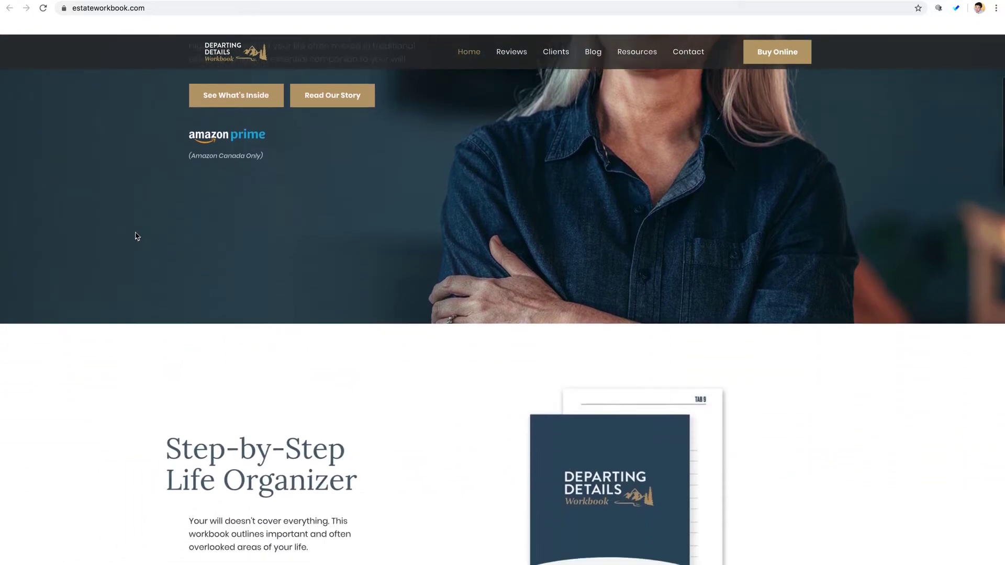
scroll(136, 236, down, 7)
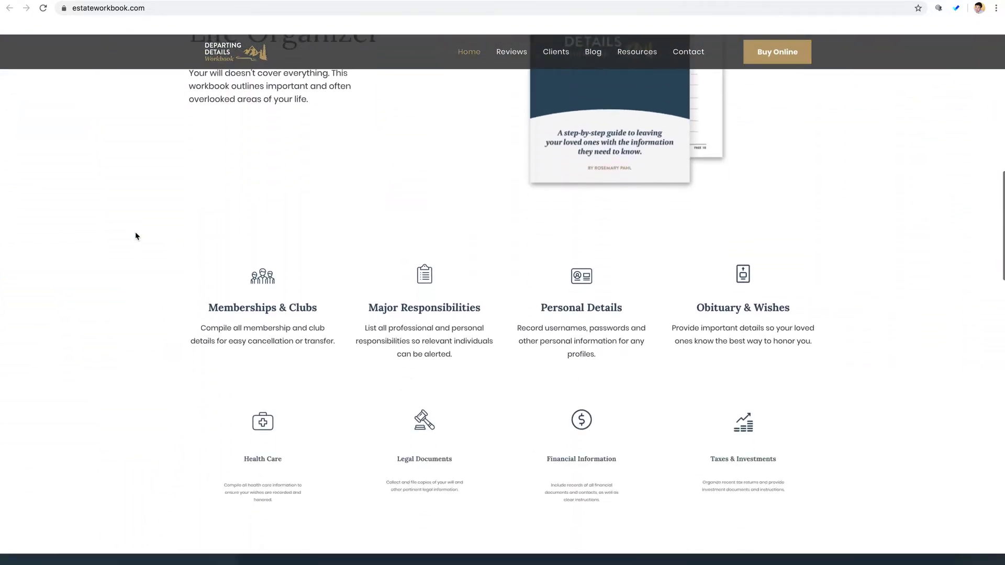
scroll(135, 236, down, 7)
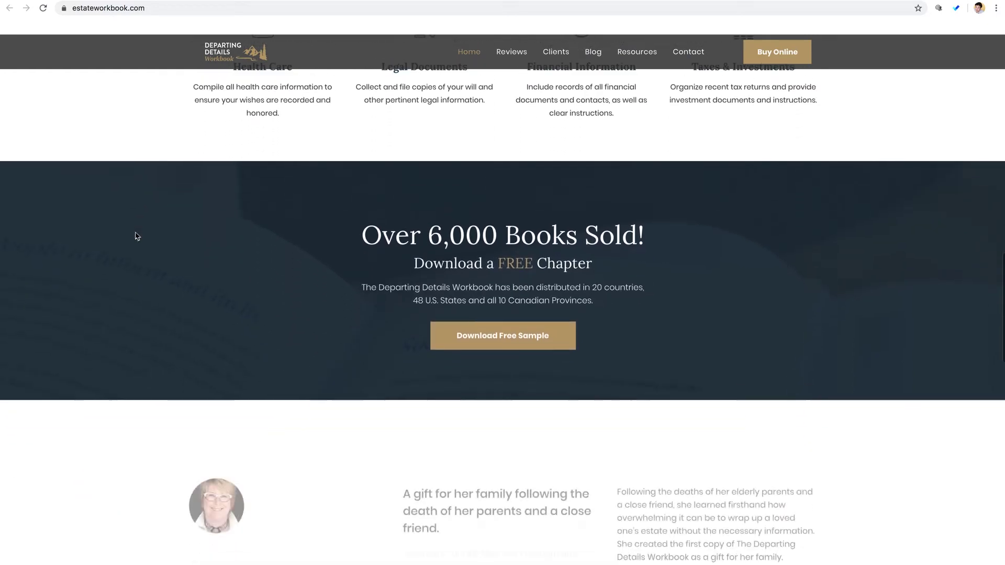
scroll(135, 236, down, 1)
scroll(135, 236, down, 5)
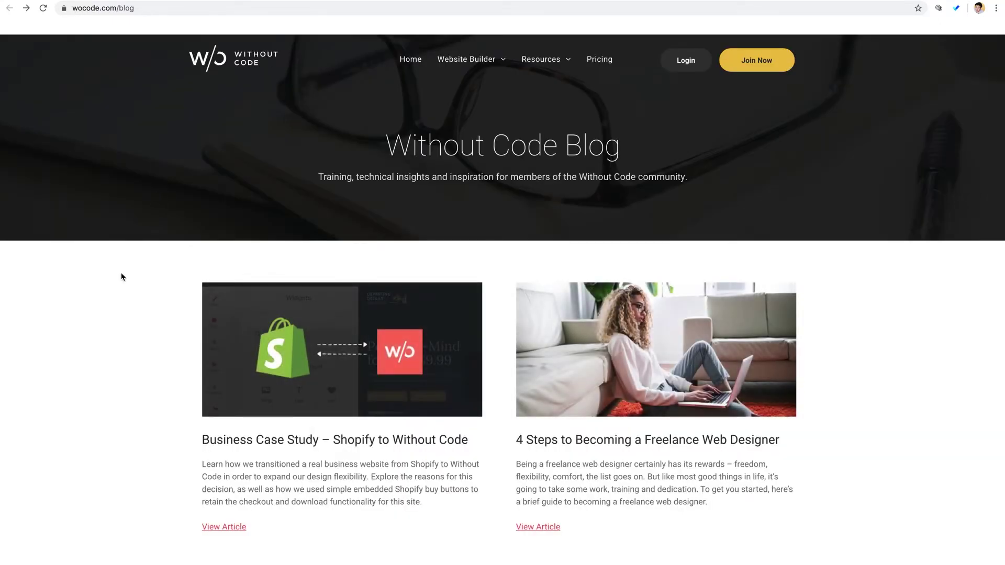
- Open the 'Business Case Study – Shopify to Without Code' article from the blog
scroll(121, 277, down, 3)
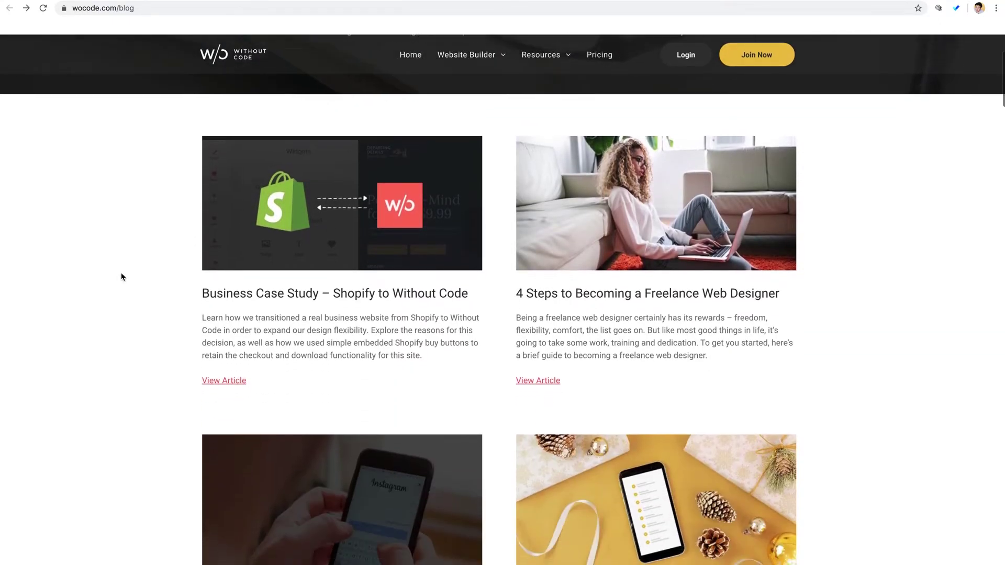
click(346, 245)
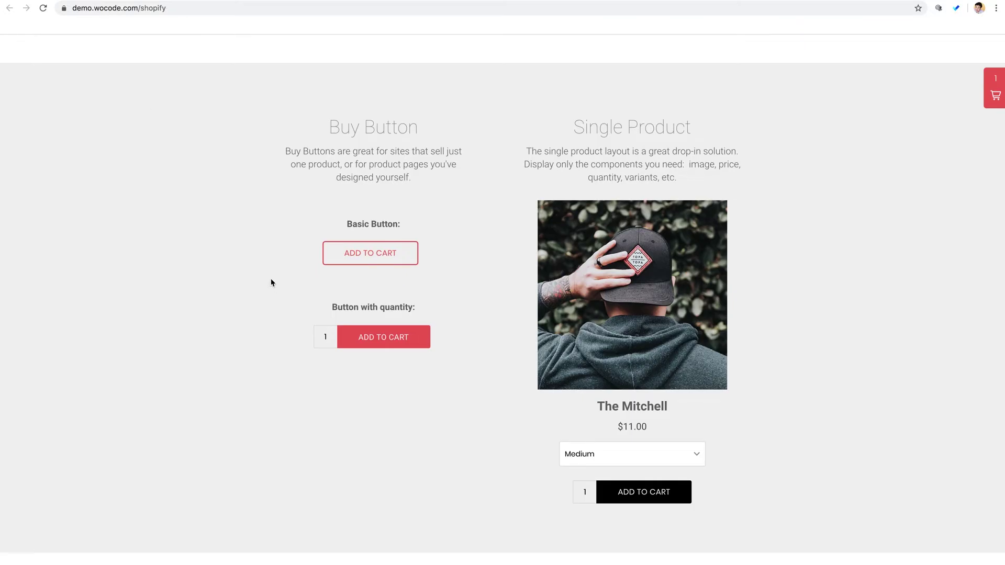
- In the All Products Store, view The Mitchell and Straw Sun Hat sizes, keeping Medium and Small
scroll(271, 282, up, 3)
scroll(272, 282, down, 3)
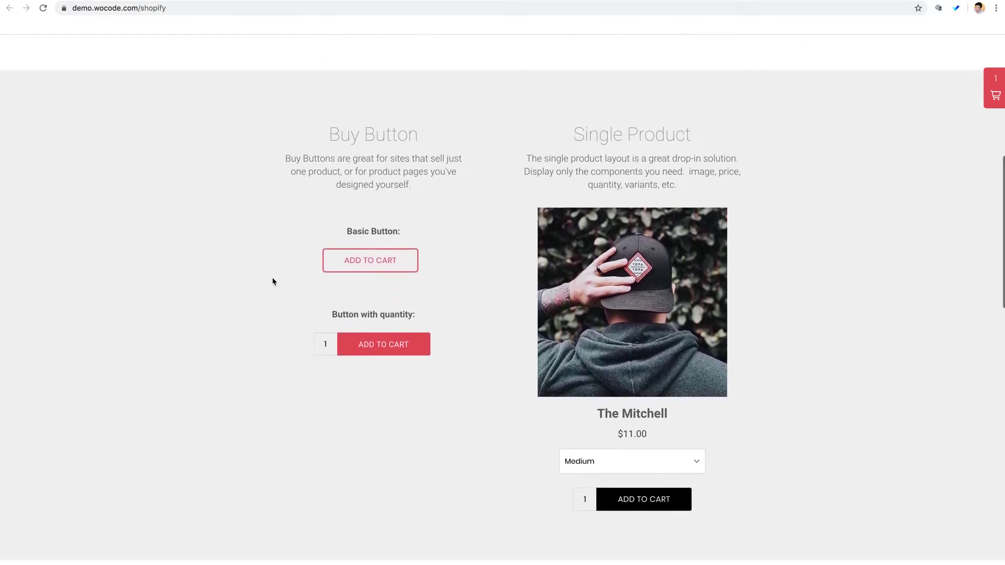
scroll(272, 282, down, 2)
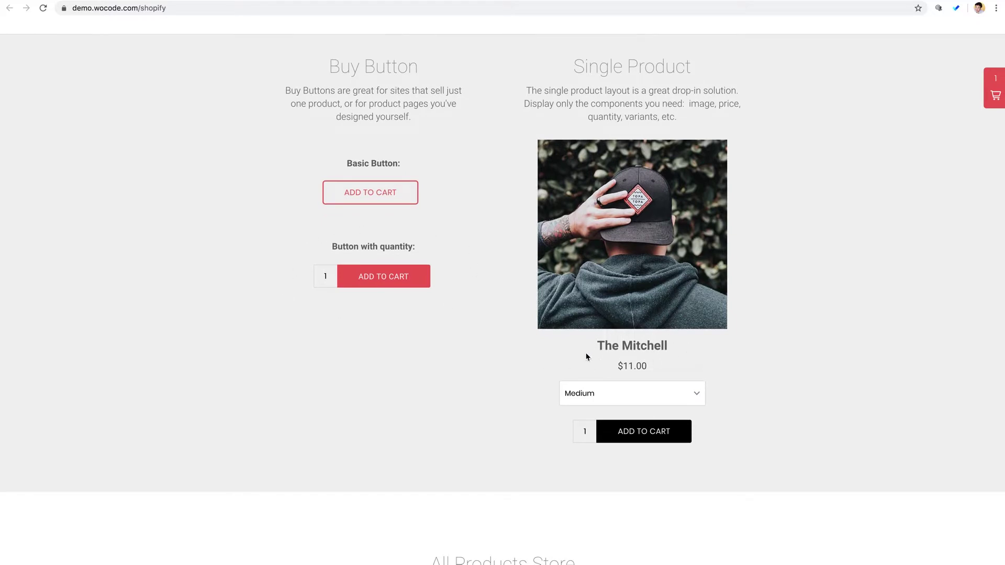
scroll(469, 350, down, 4)
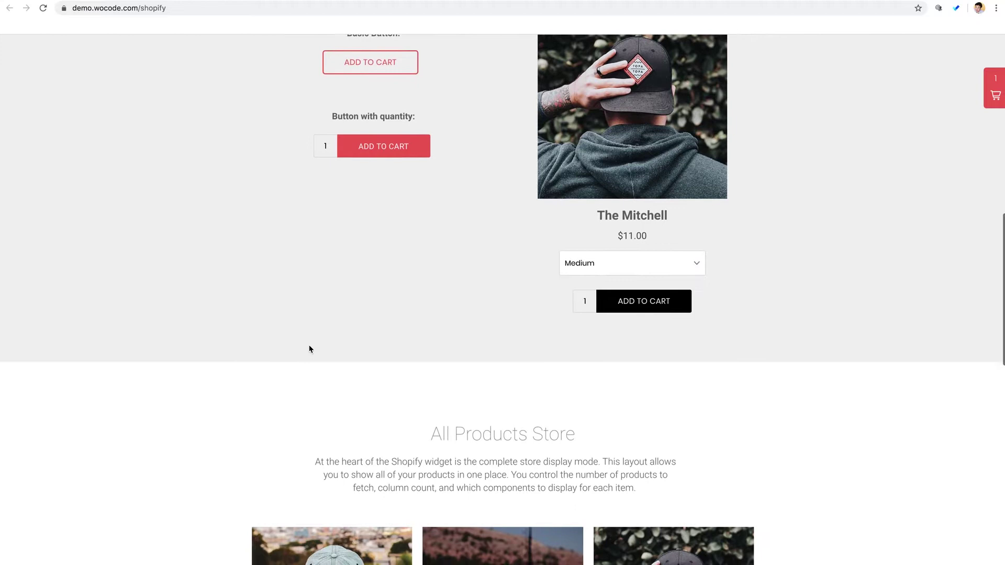
scroll(311, 349, down, 7)
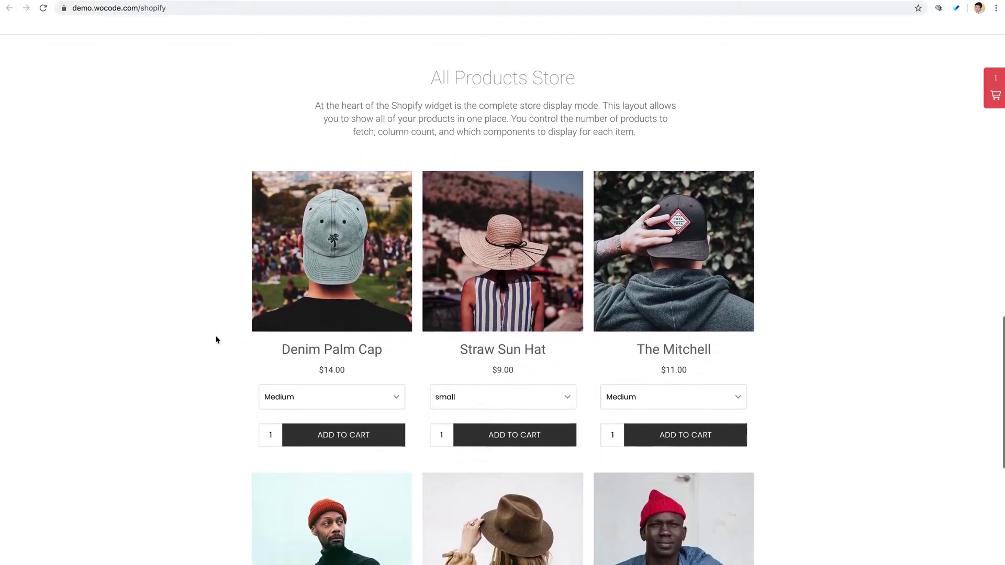
scroll(217, 340, down, 2)
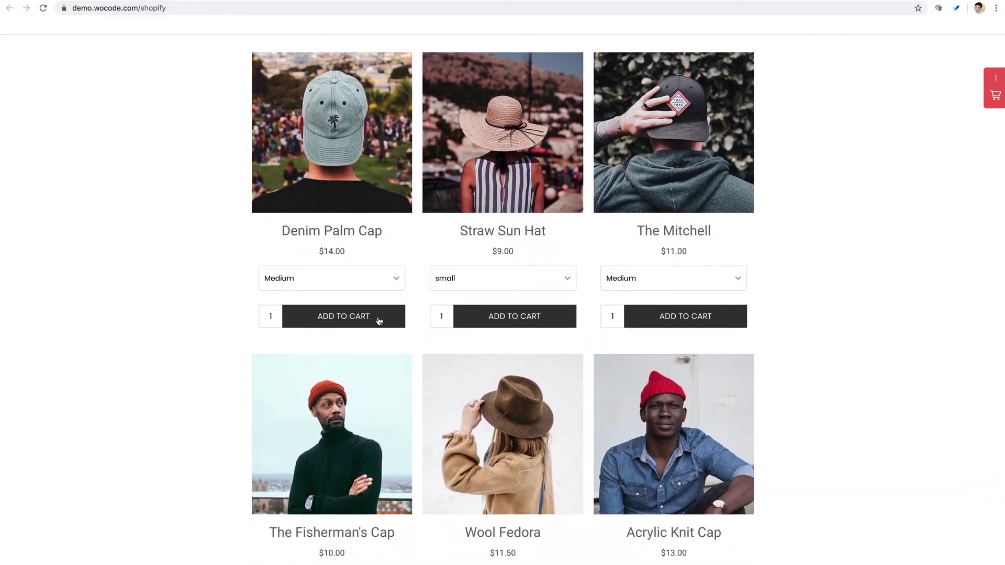
click(657, 277)
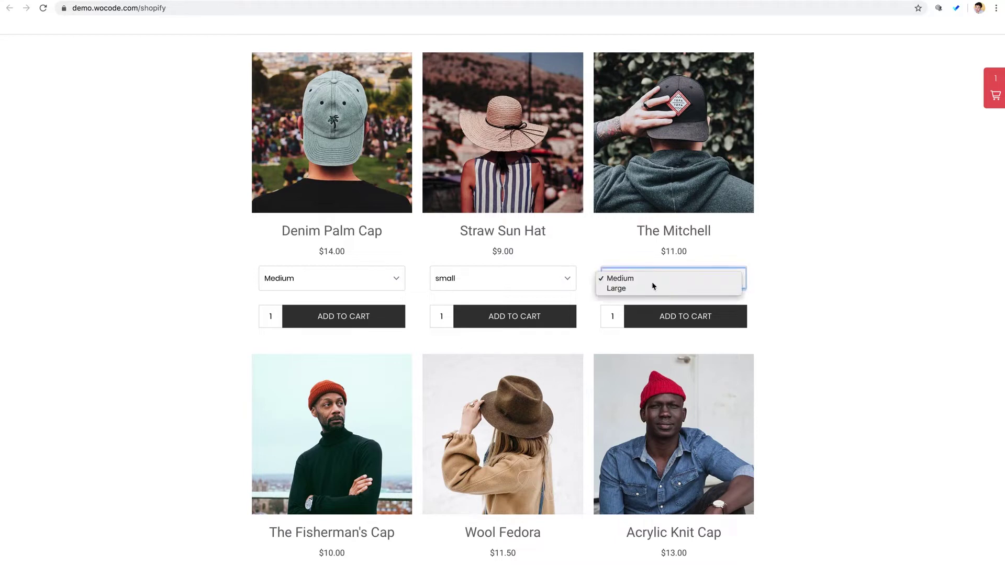
click(602, 254)
click(501, 281)
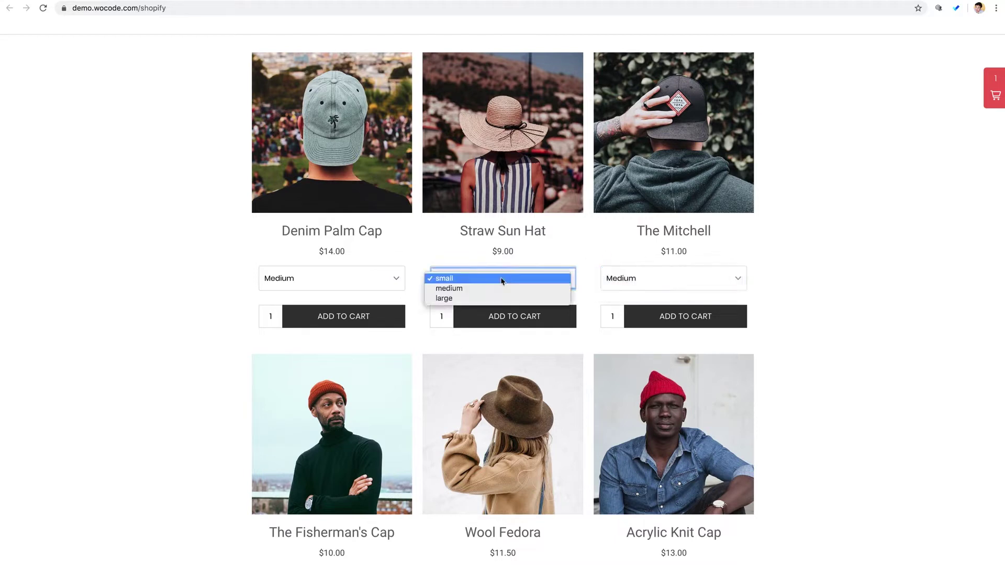
click(246, 335)
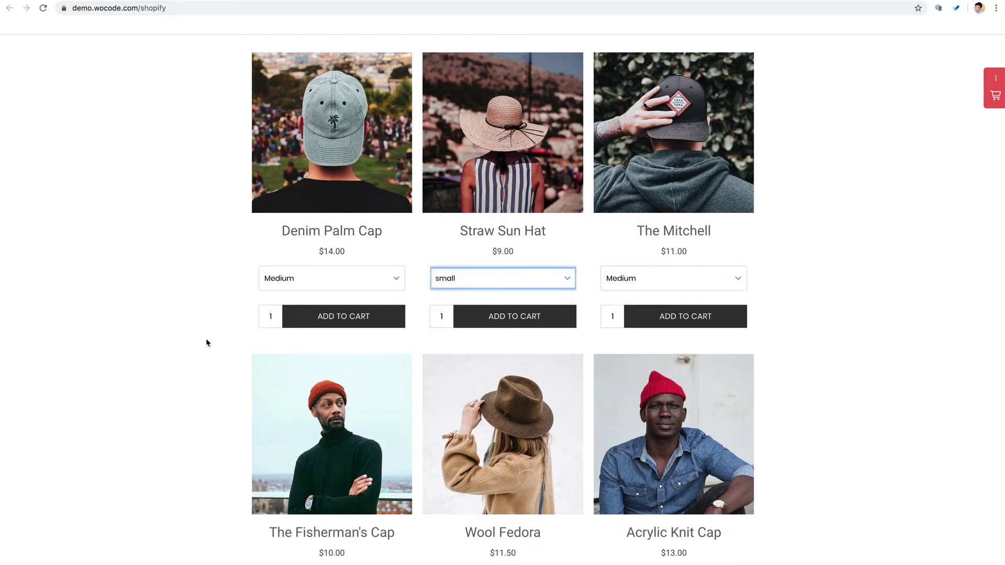
scroll(206, 343, down, 4)
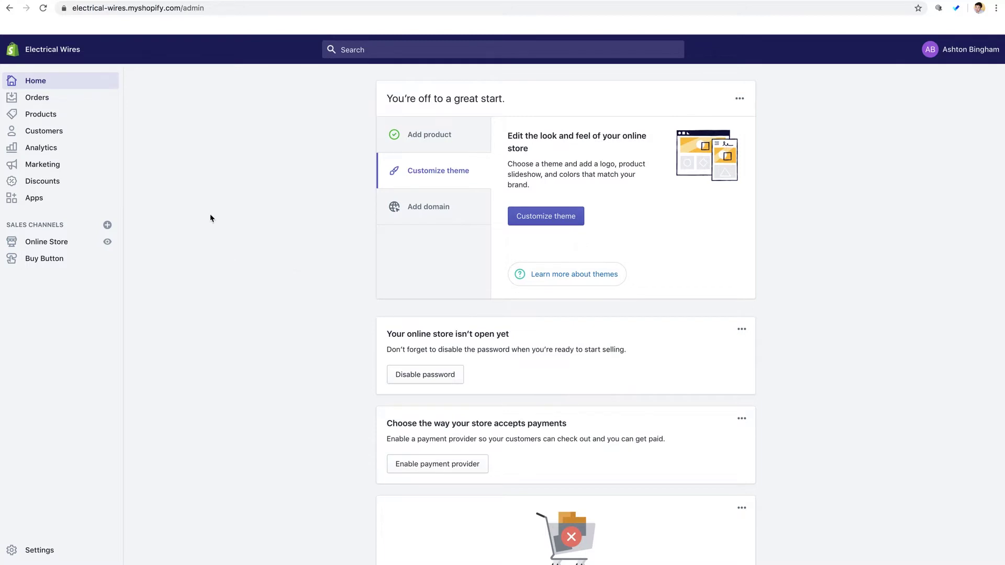
- Start a new private app named 'Without Code' and enter the emergency developer email
click(45, 203)
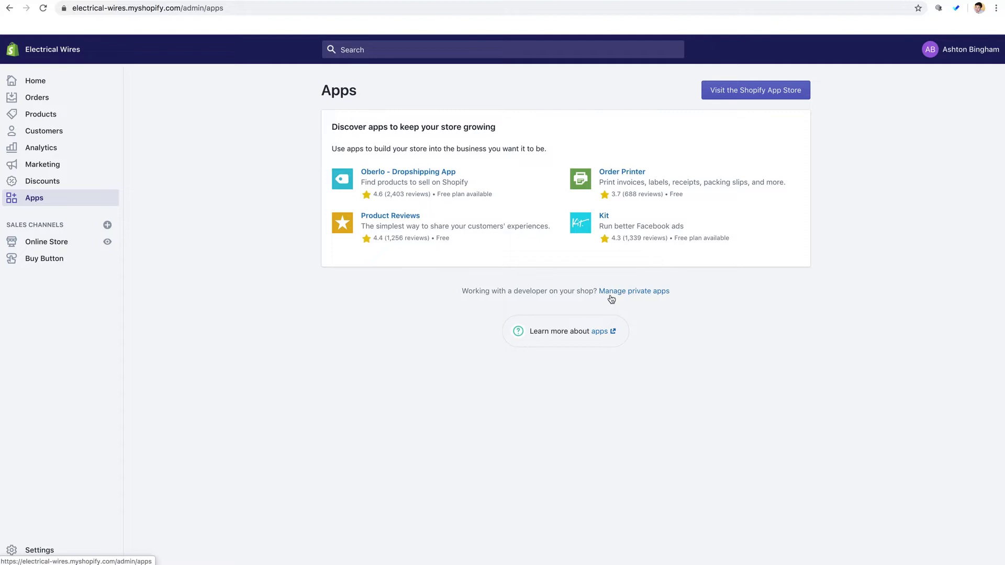
click(640, 293)
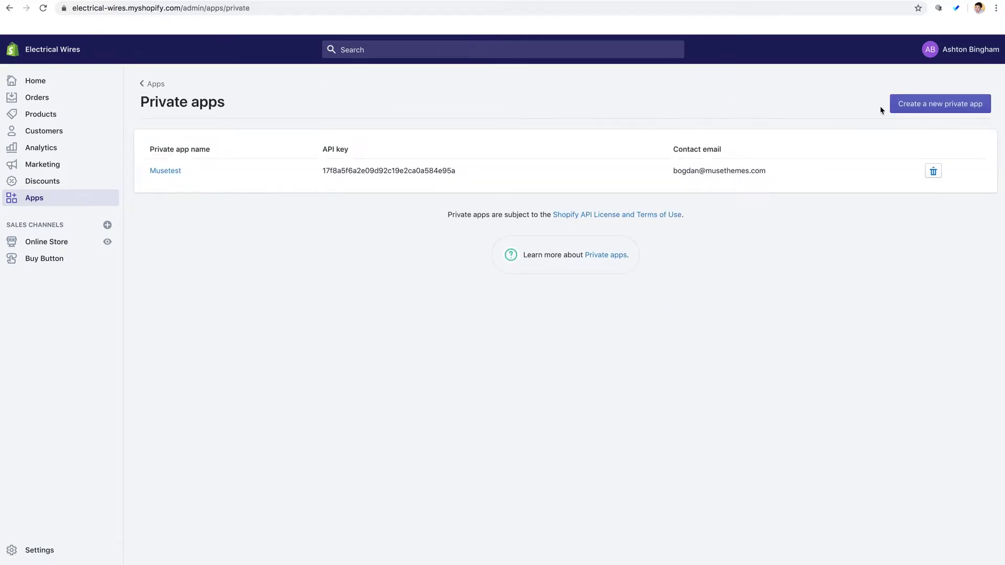
click(929, 107)
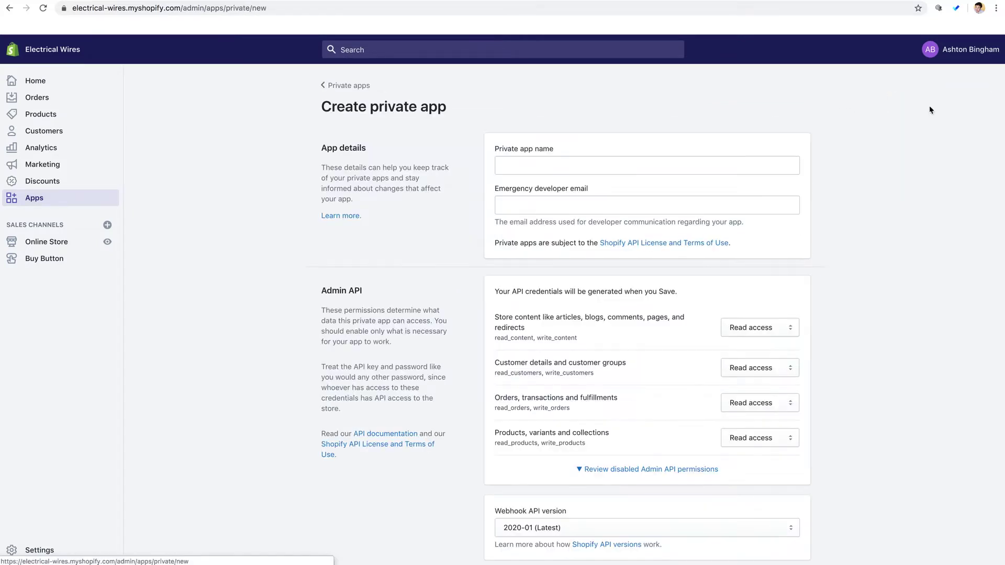
text(Without )
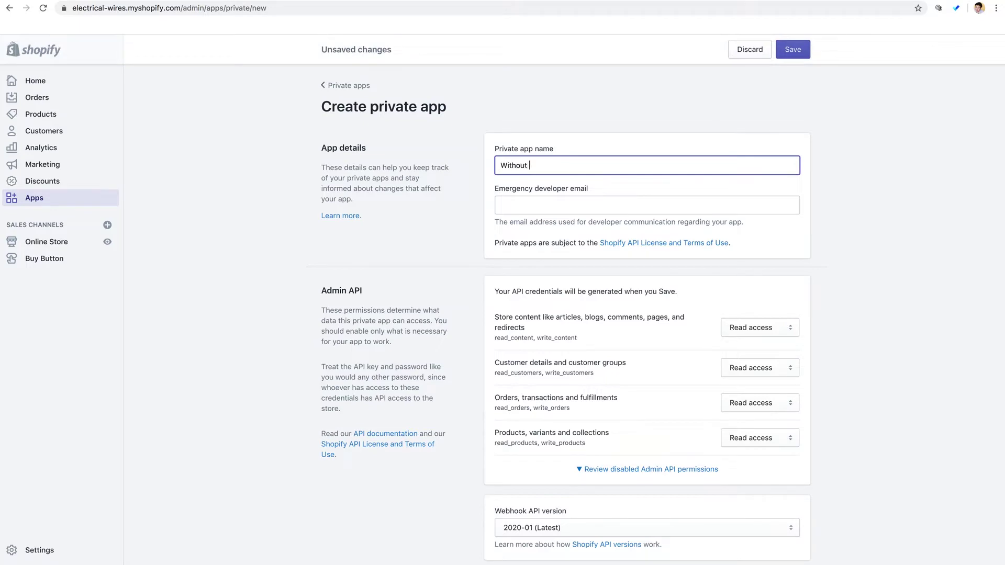
text(Code)
click(647, 204)
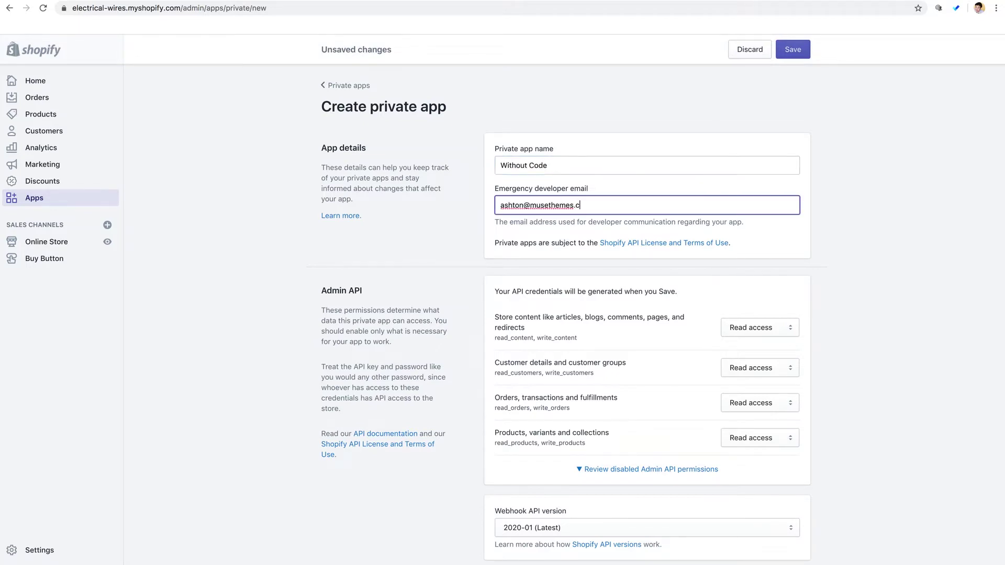
click(442, 301)
- Allow the app Storefront API access to store data and save its settings
scroll(471, 325, down, 5)
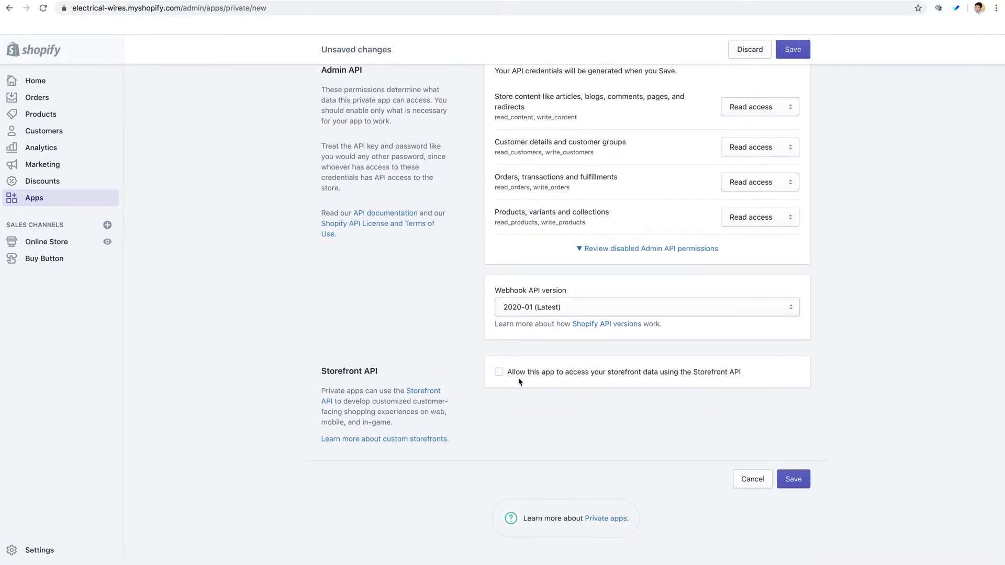
click(499, 373)
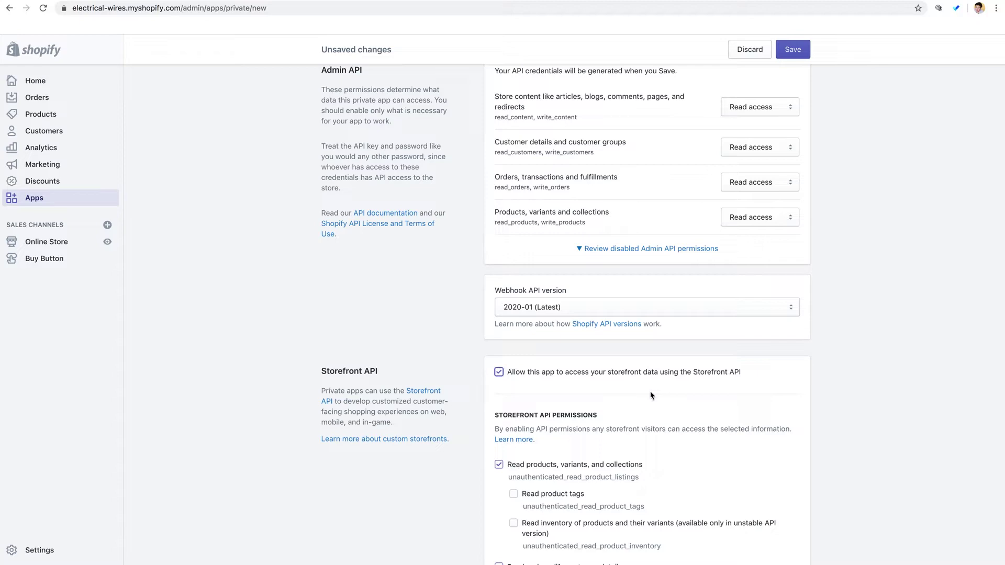
scroll(472, 430, down, 5)
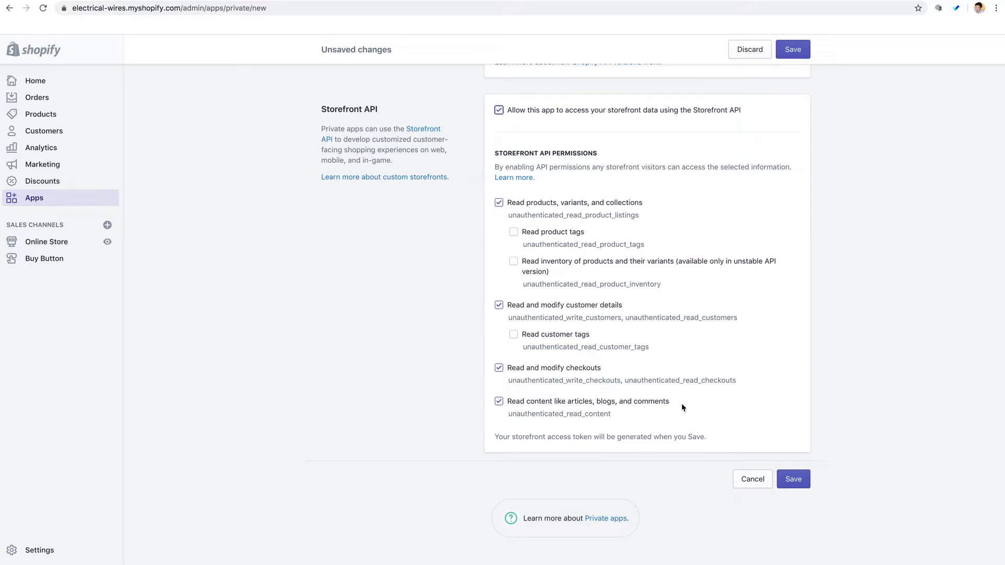
click(793, 478)
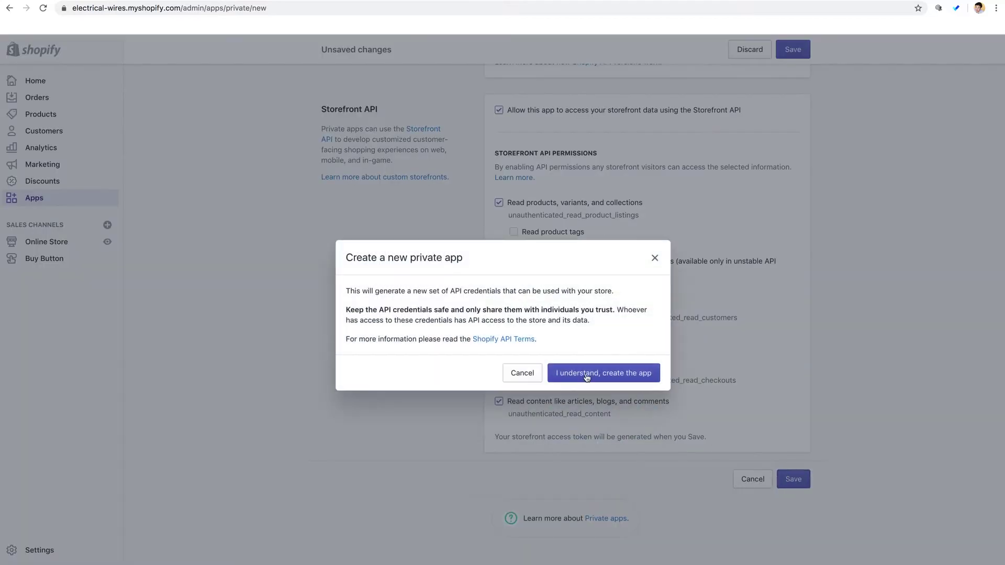
- Confirm creating the Without Code private app and select its Storefront access token to copy
click(606, 375)
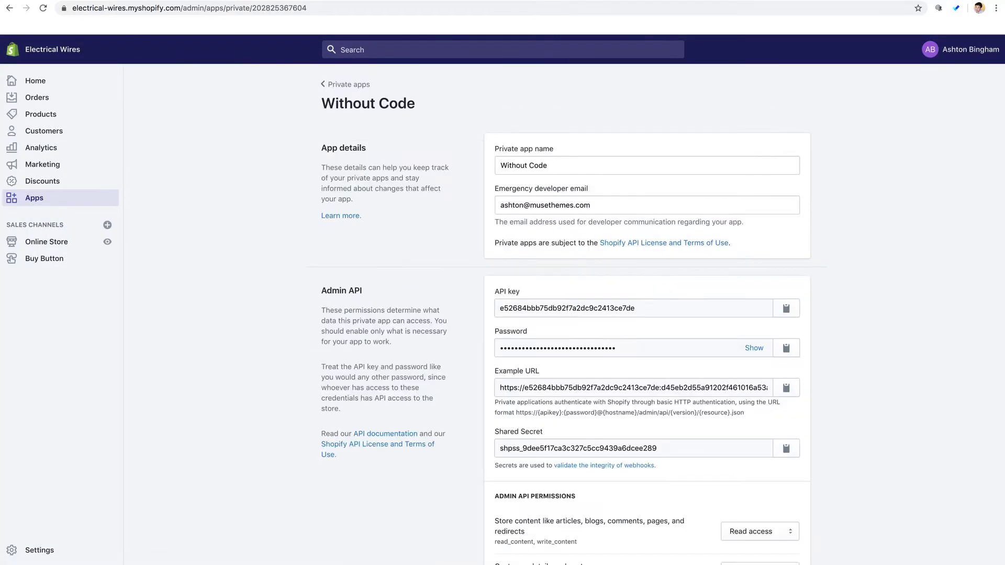
scroll(275, 253, down, 15)
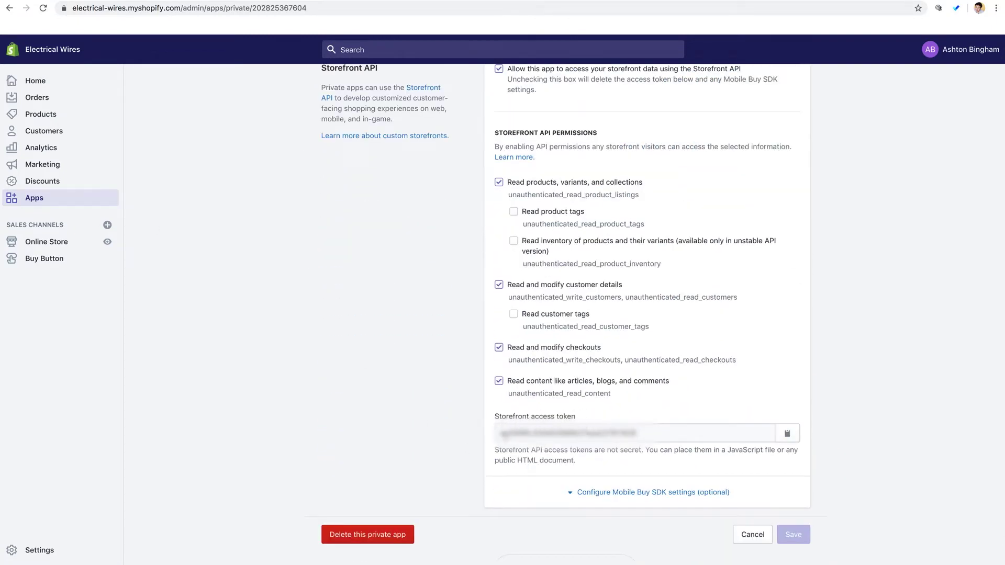
click(742, 435)
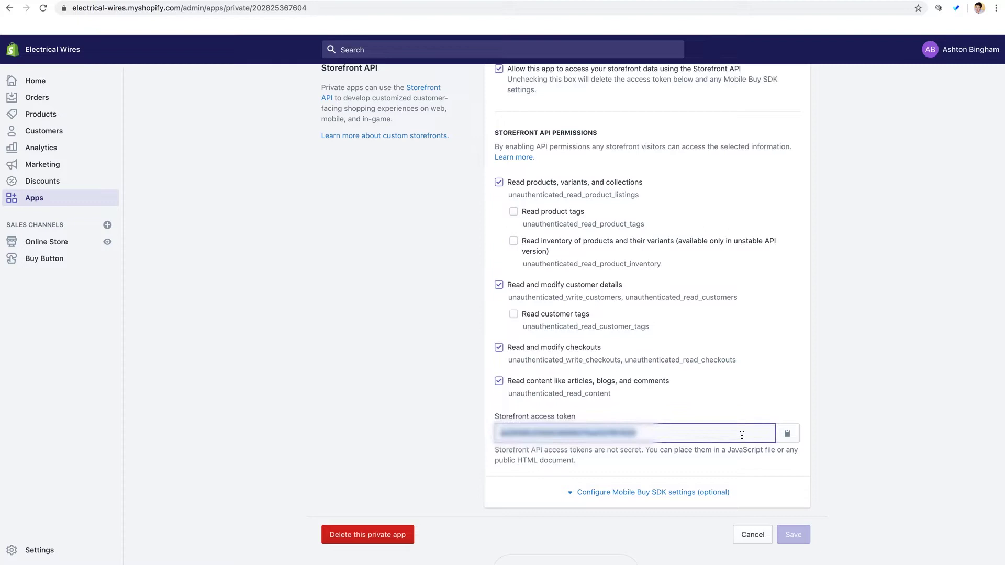
click(867, 426)
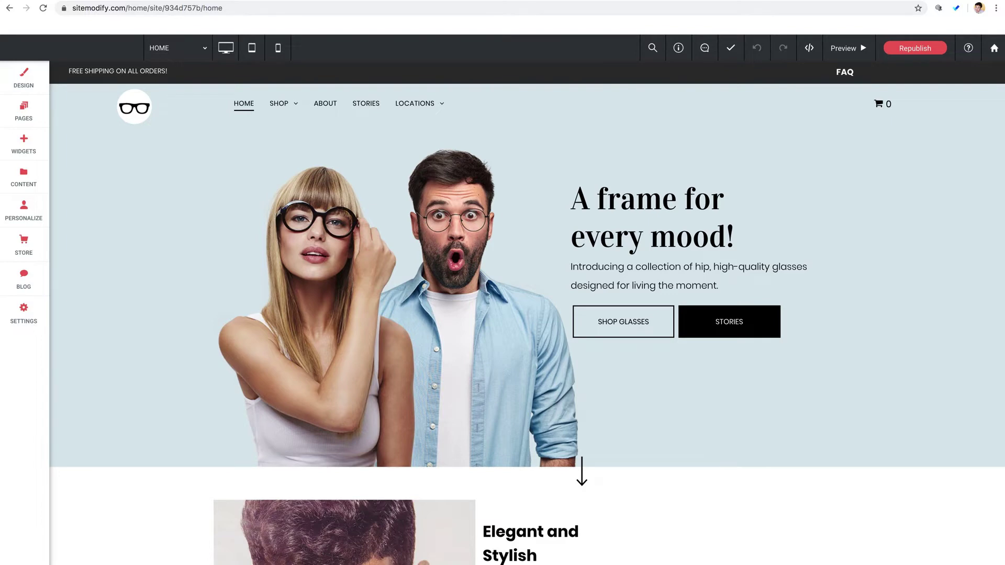
- Open the SHOP page from the Pages and Popups list
scroll(206, 290, down, 2)
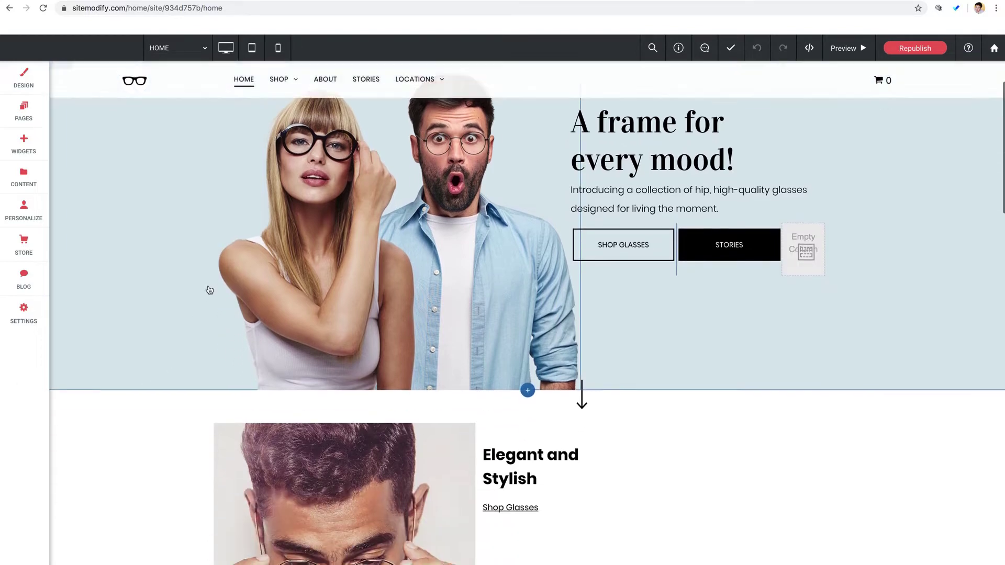
scroll(209, 290, up, 2)
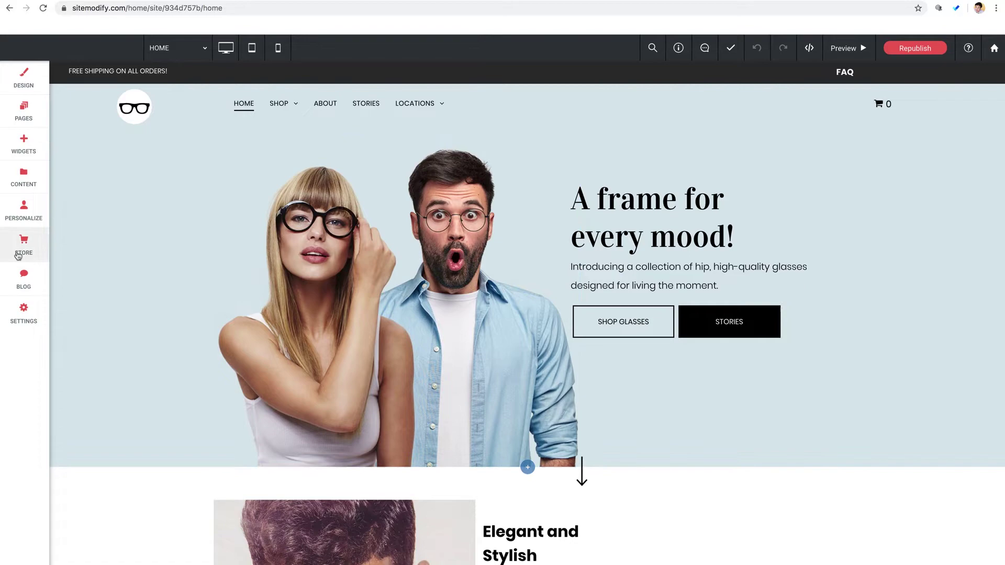
click(27, 112)
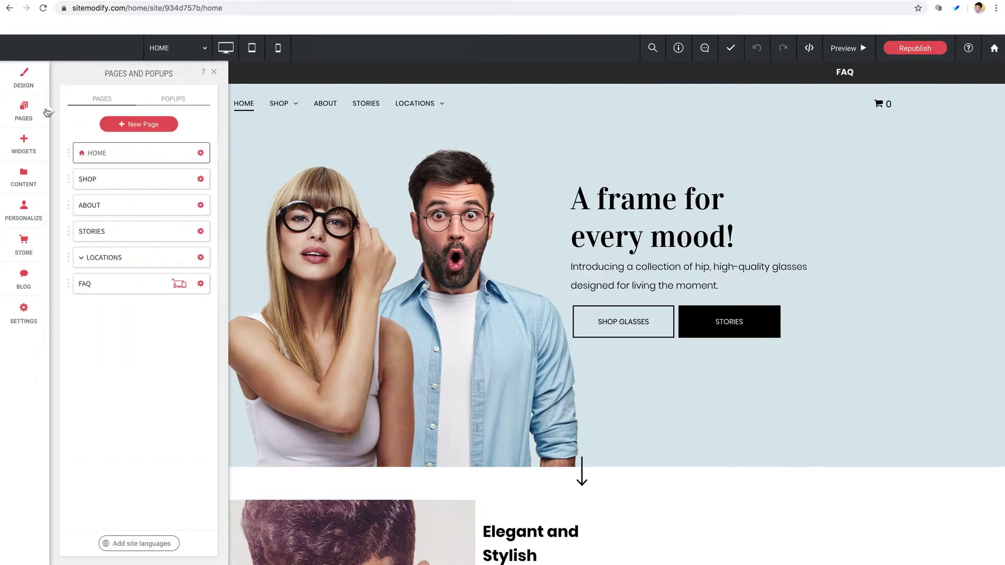
click(87, 179)
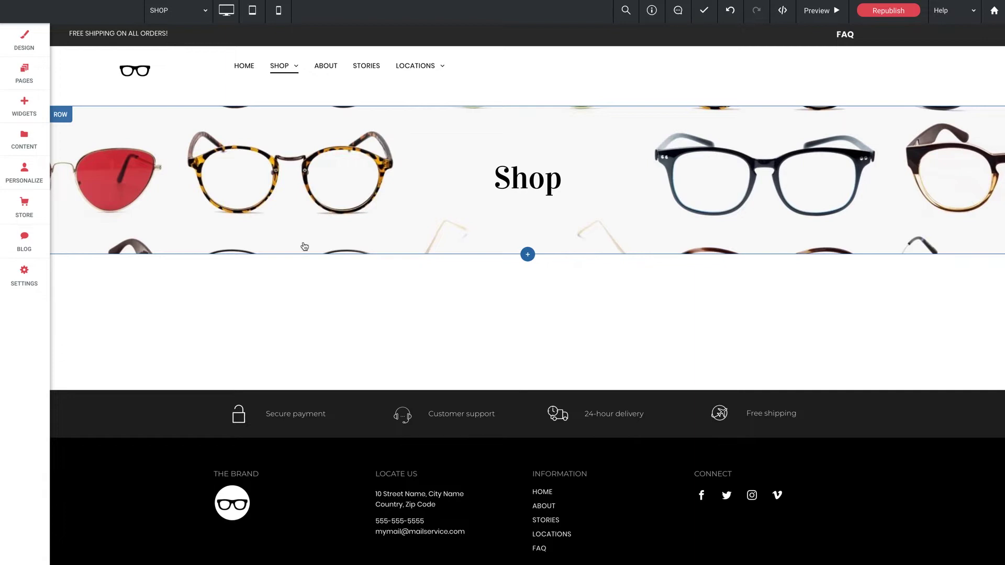
- Drag a Shopify Cart widget from the Business widgets onto the area under the Shop banner
click(21, 108)
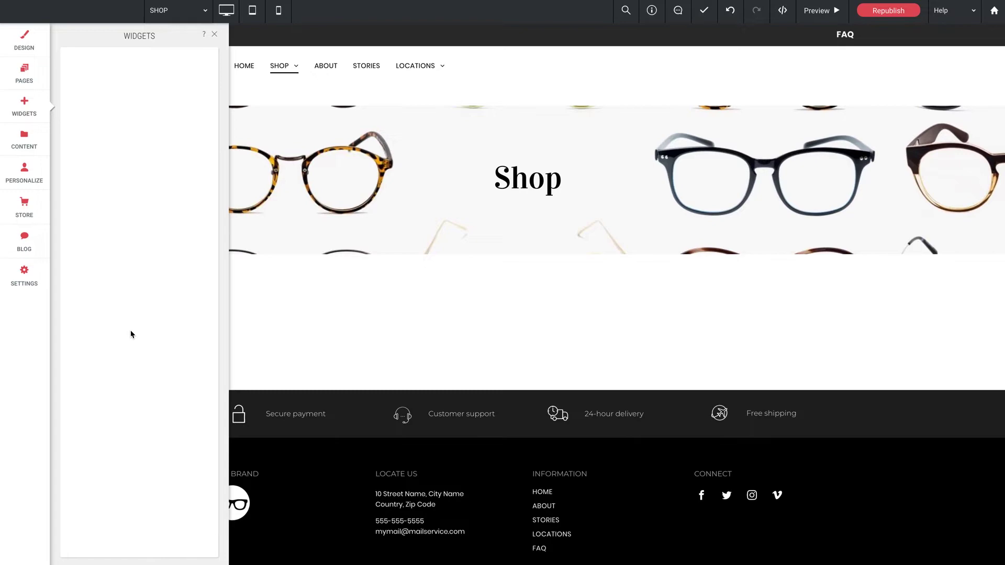
scroll(131, 334, down, 10)
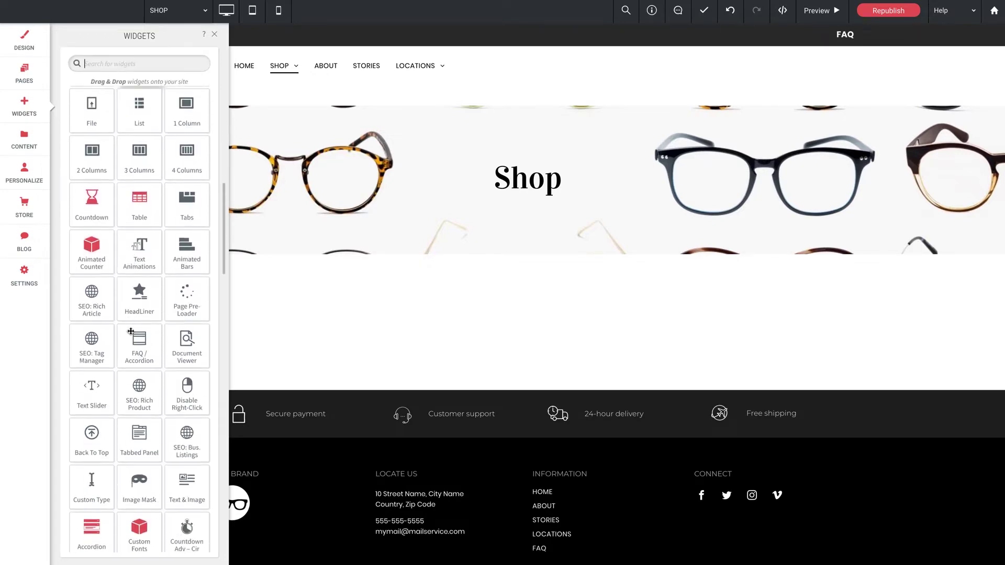
scroll(131, 331, down, 12)
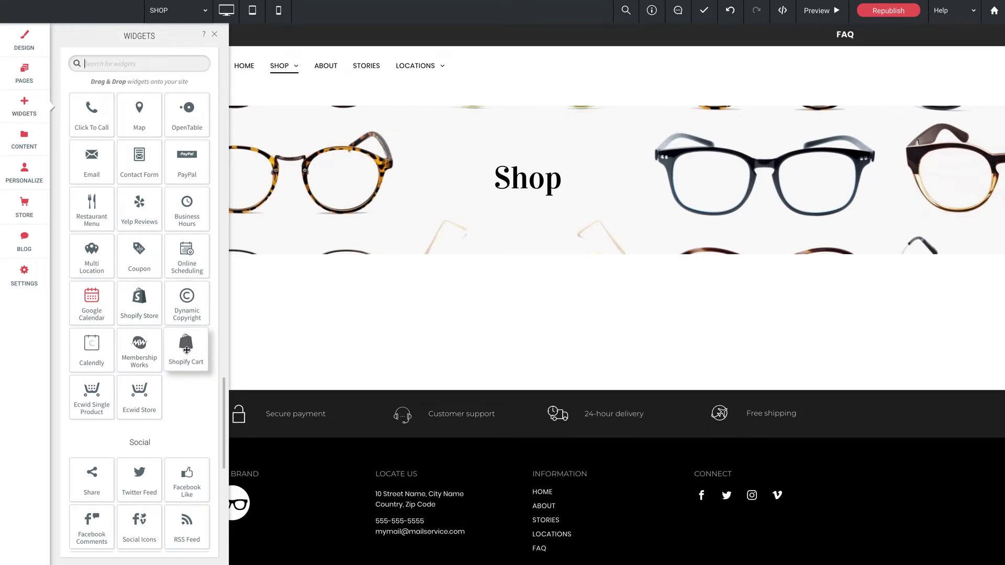
drag(186, 350, 514, 295)
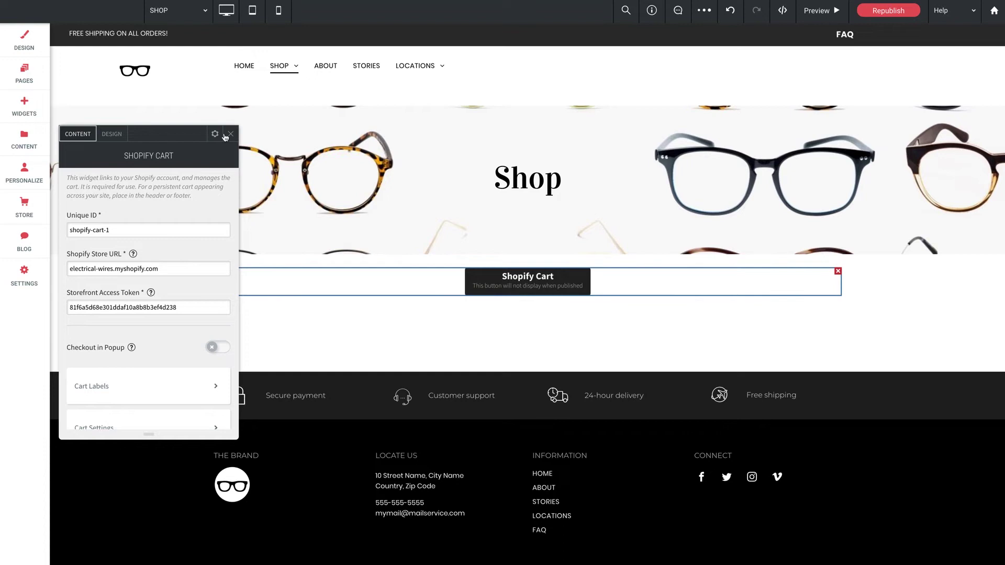
drag(194, 137, 430, 127)
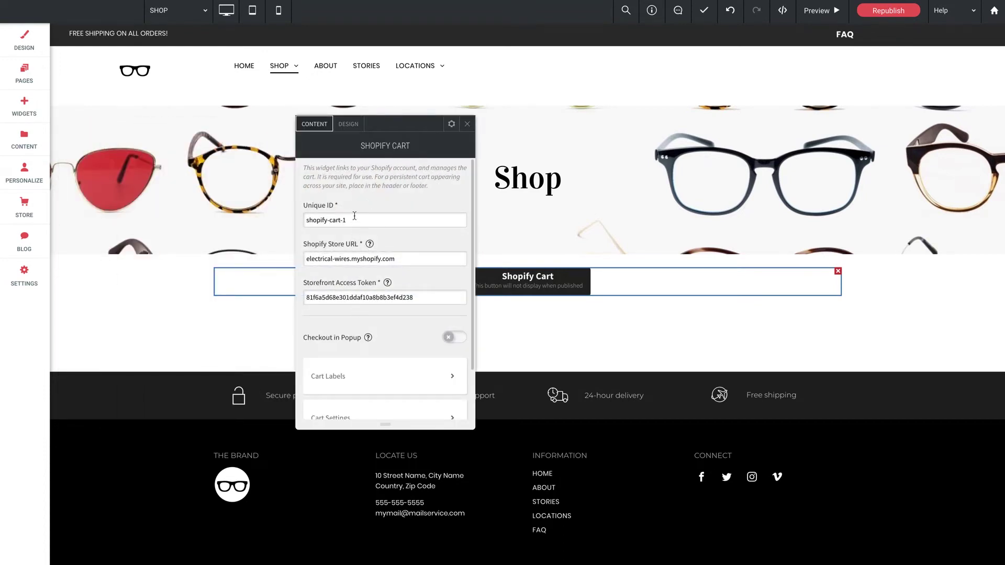
drag(417, 298, 305, 298)
key(ctrl+c)
click(422, 298)
scroll(390, 320, down, 1)
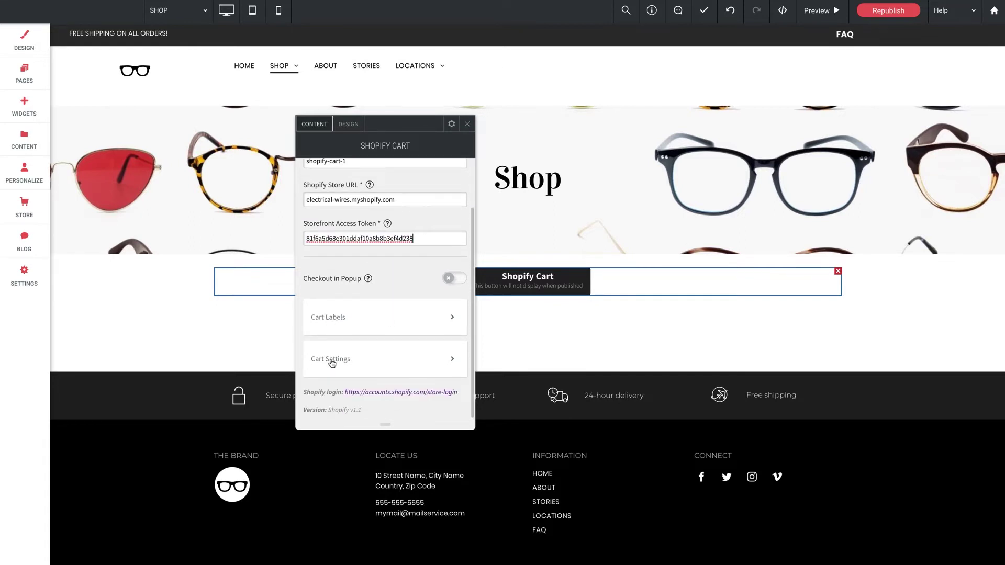
scroll(411, 255, up, 1)
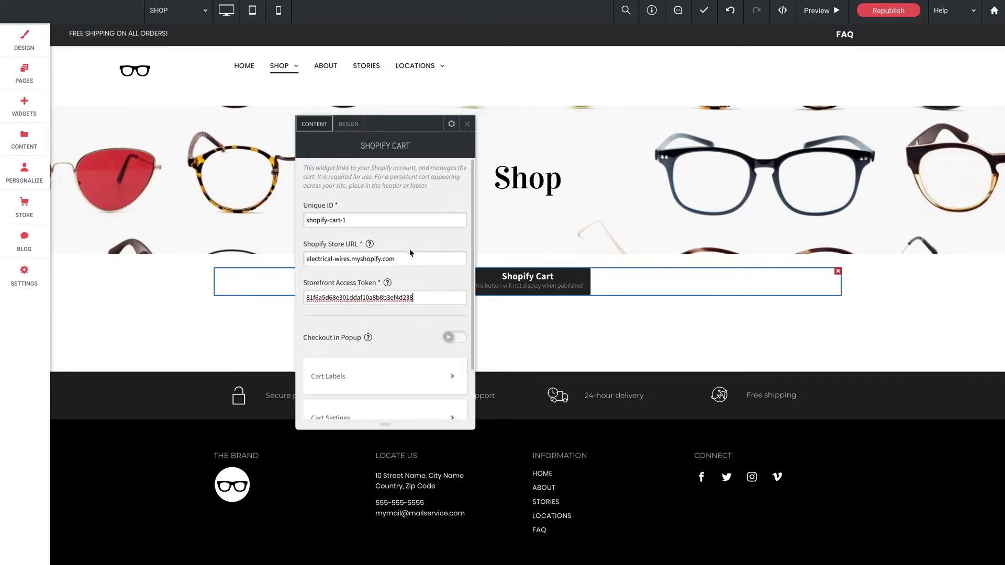
scroll(405, 257, down, 1)
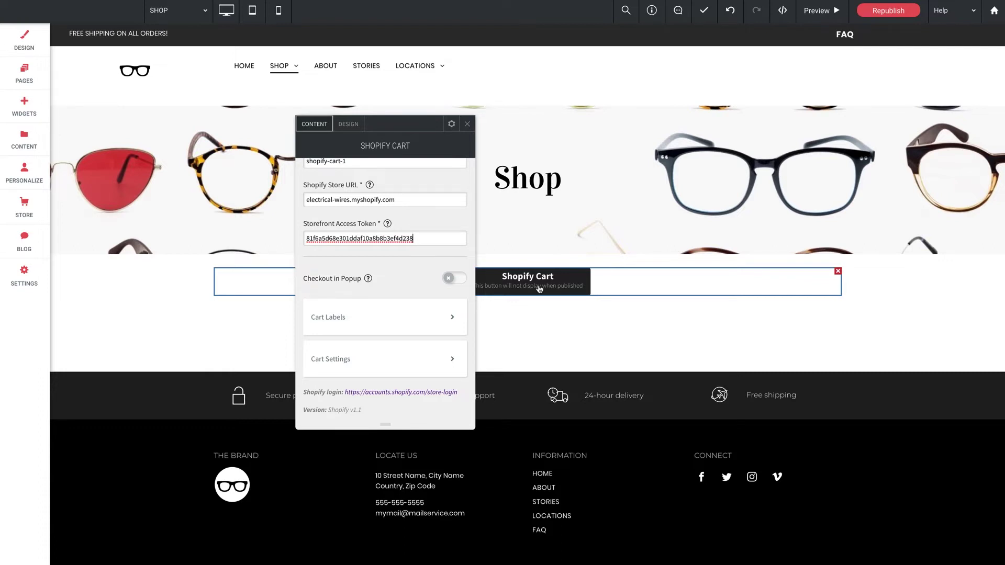
click(467, 124)
- Drag the Shopify Cart widget into the footer's Connect column below the social icons
drag(513, 281, 733, 531)
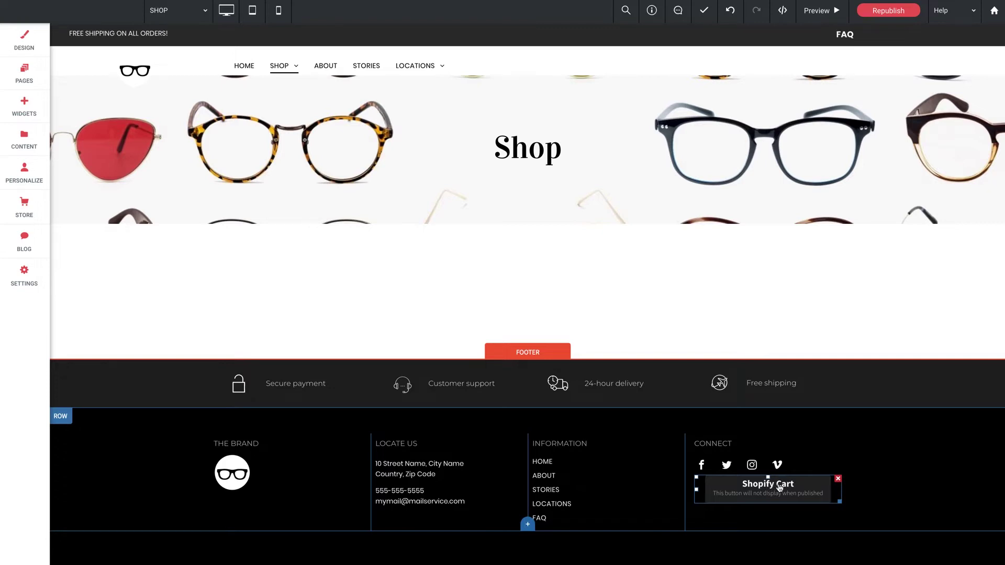
- Paste the copied storefront access token into the cart settings and select the store domain in the admin address bar
click(780, 488)
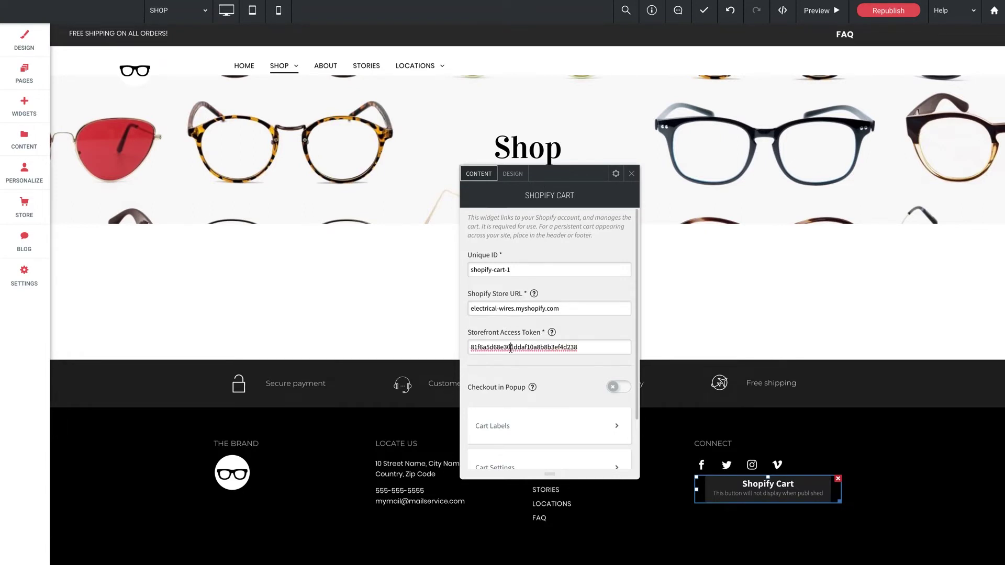
double_click(516, 348)
key(ctrl+v)
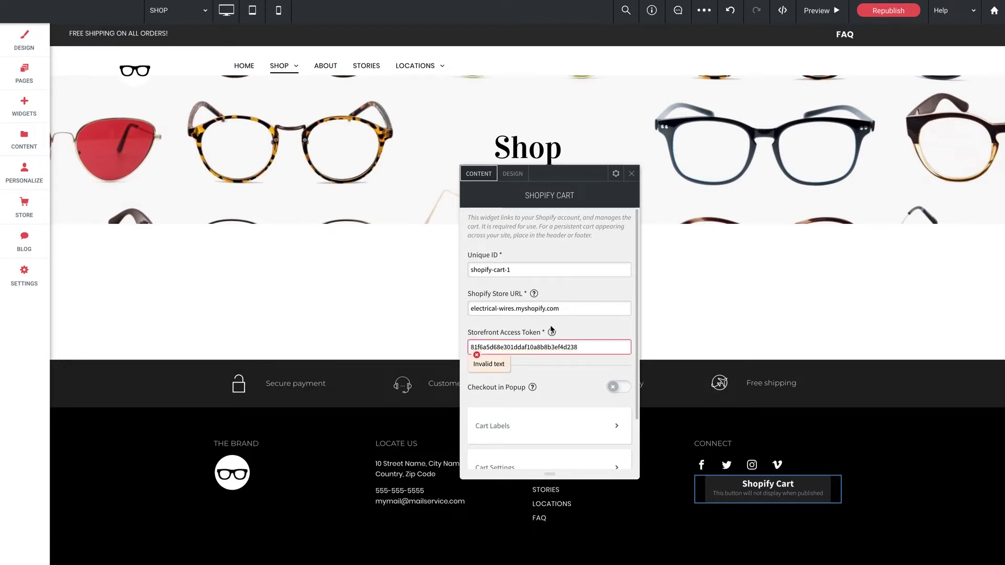
click(525, 308)
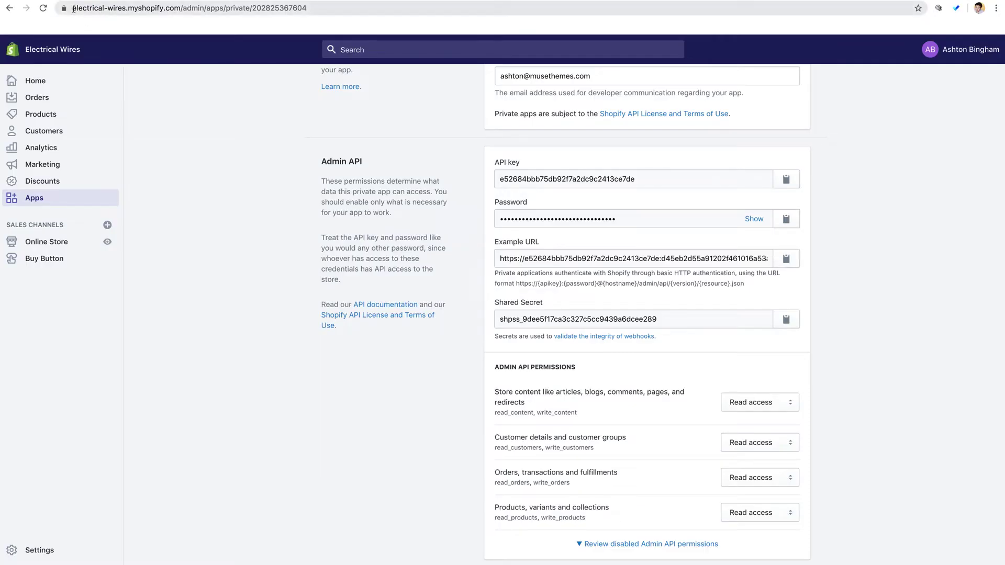
drag(73, 8, 178, 9)
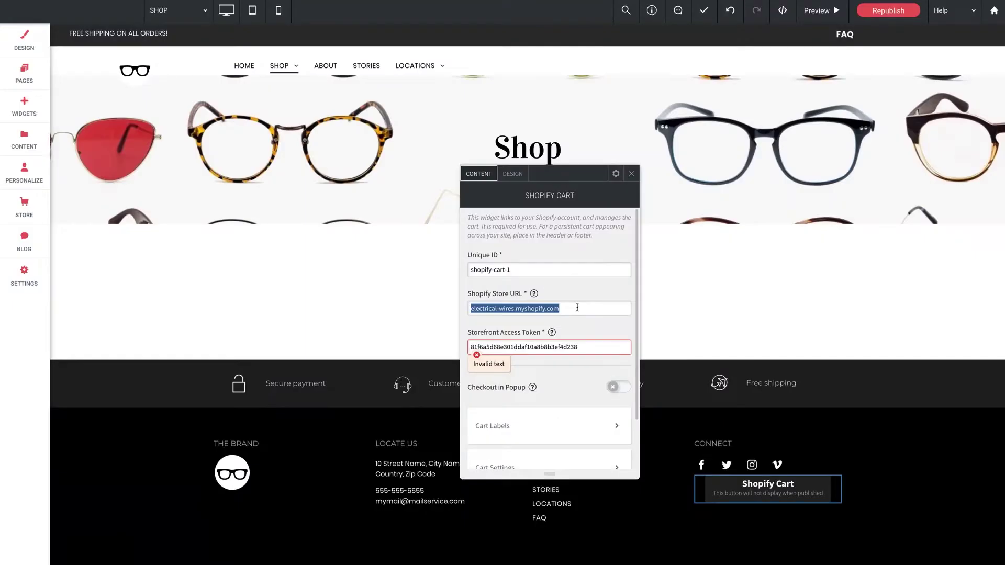
- Paste the store domain as the Shopify Store URL and open the Cart Labels settings
text(electrical-wires.myshopify.com)
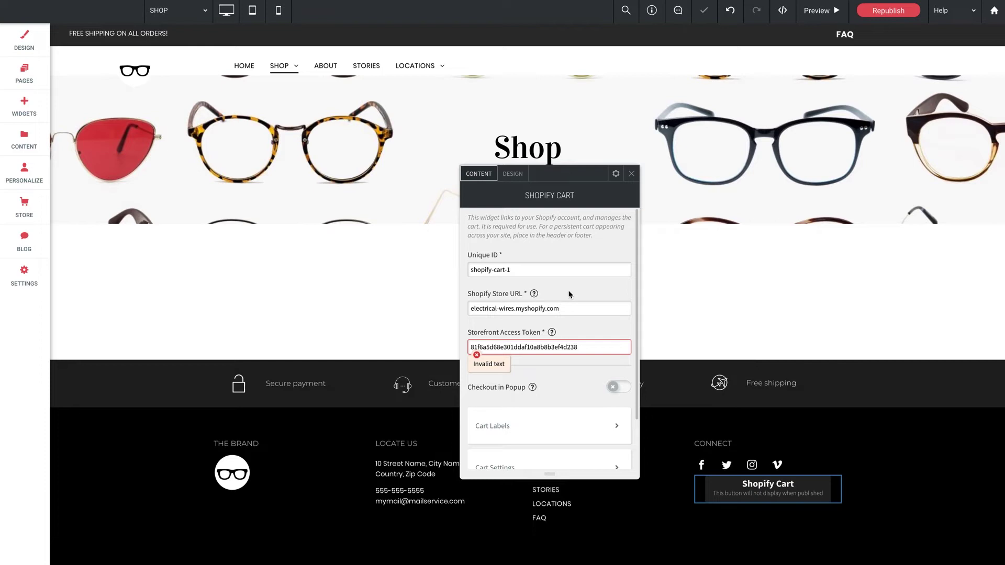
scroll(565, 314, down, 1)
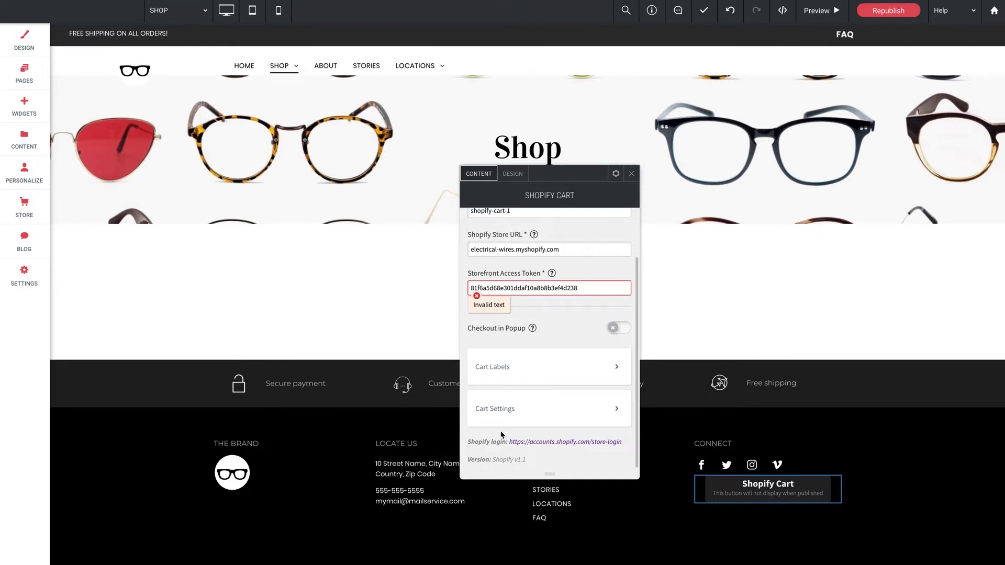
click(581, 372)
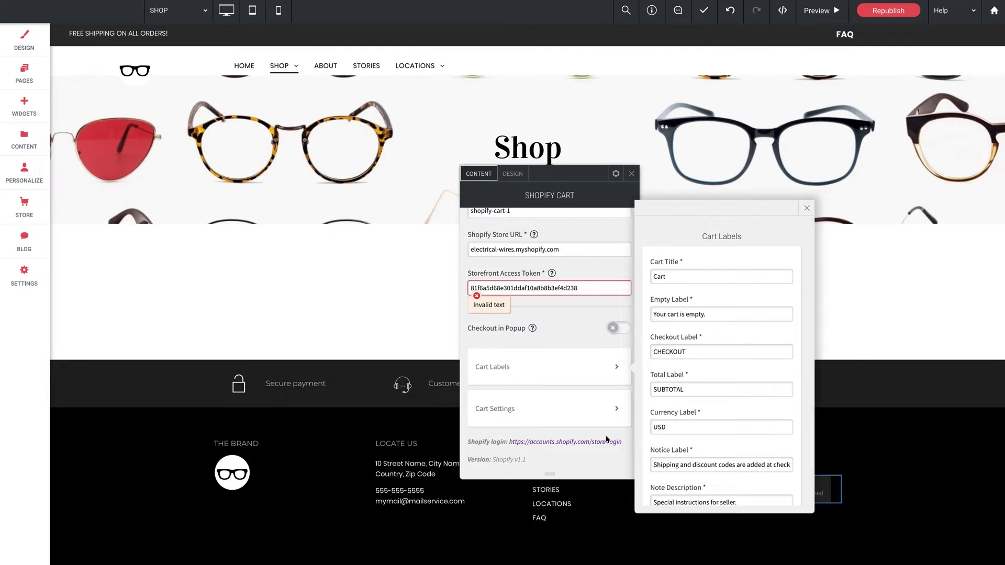
- Set the Cart Positioning Mode to Manual Placement in Cart Settings and close the panel
click(574, 414)
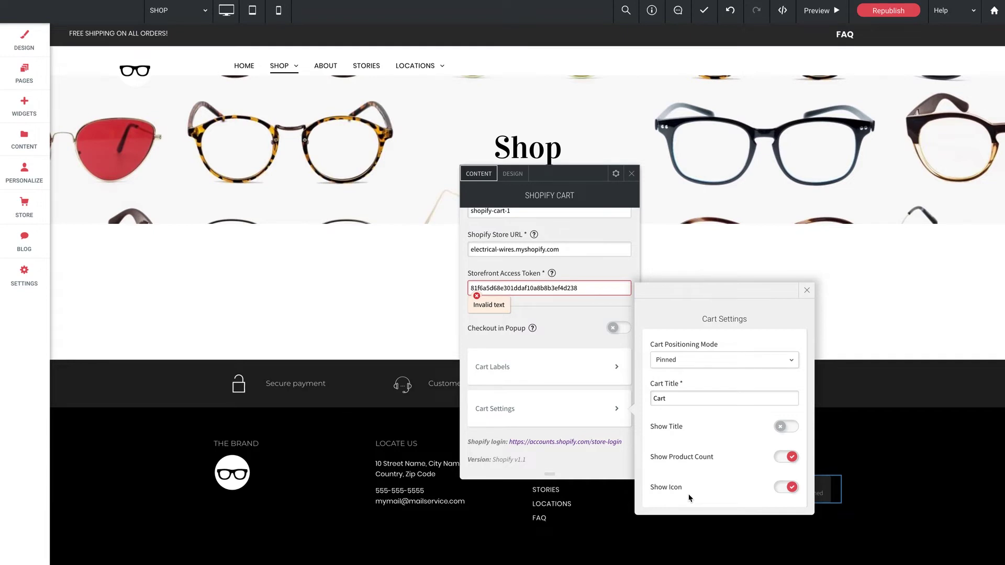
click(708, 358)
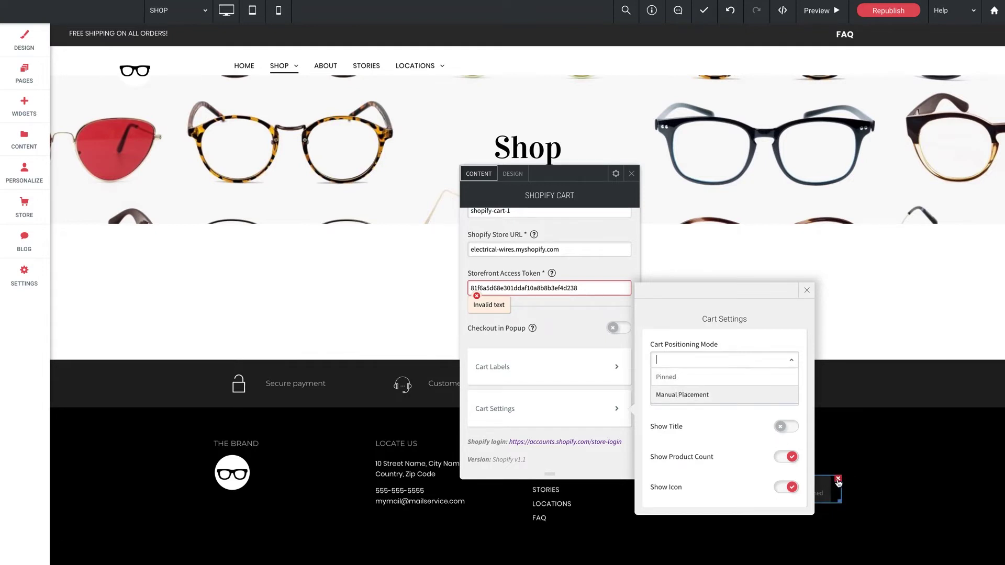
click(710, 399)
click(807, 290)
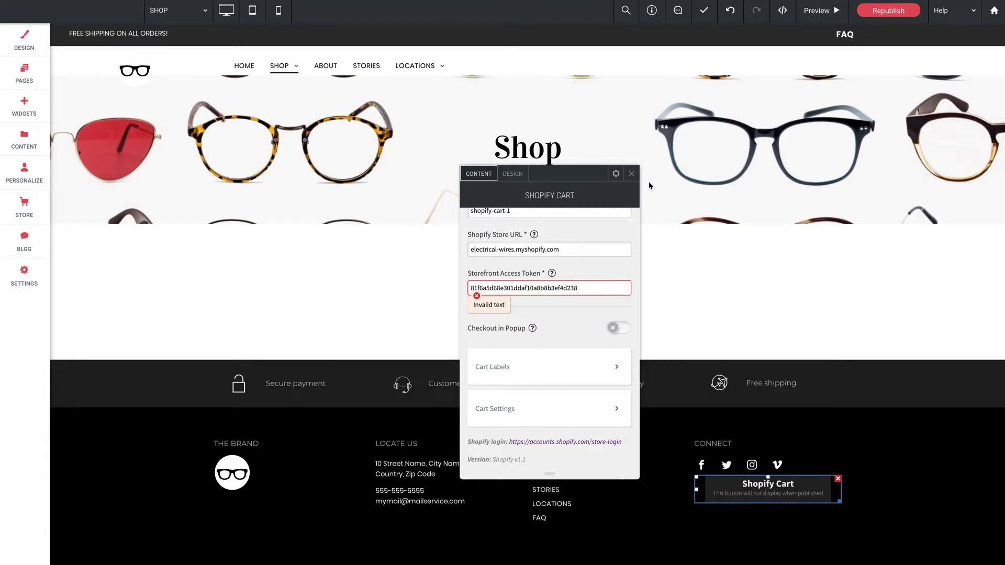
- Drag the Shopify Store widget from the Business widgets onto the empty row below the Shop banner
click(631, 174)
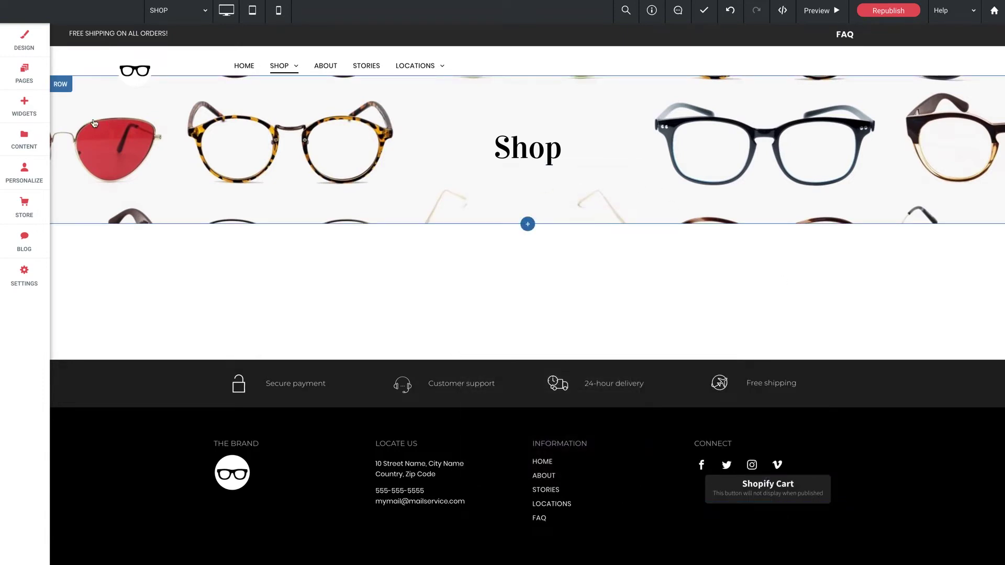
click(31, 107)
scroll(165, 342, down, 5)
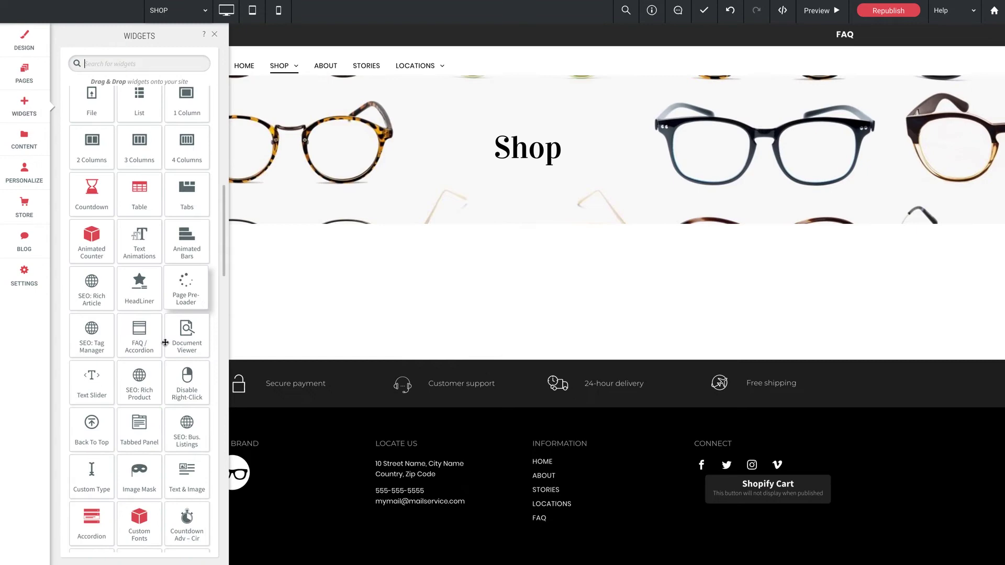
scroll(164, 342, down, 15)
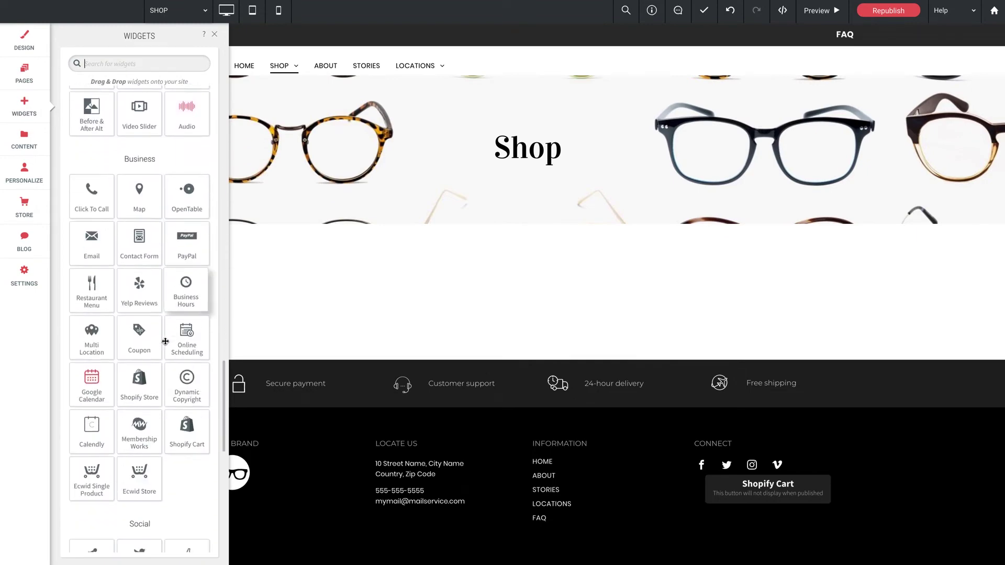
scroll(165, 341, down, 1)
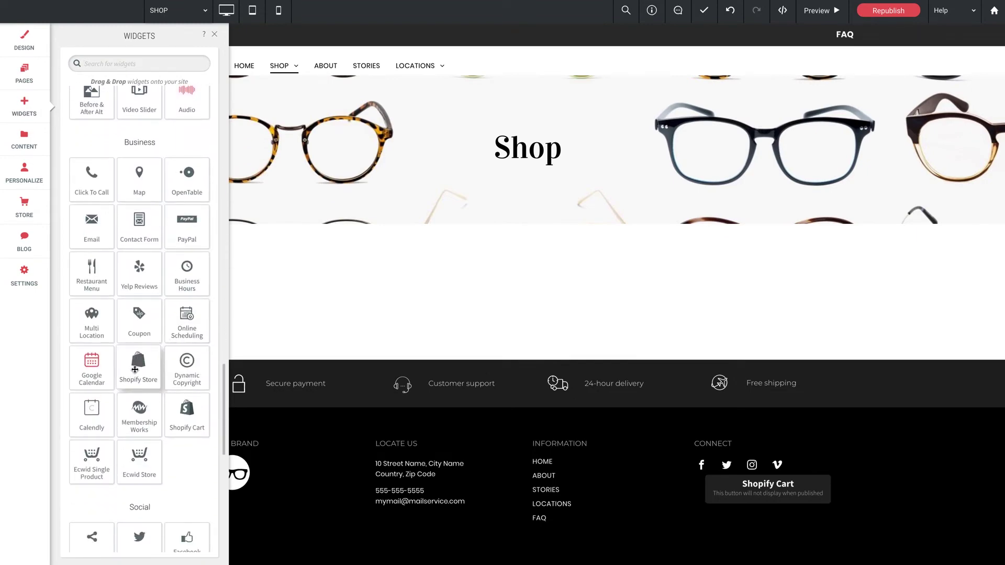
drag(135, 370, 522, 262)
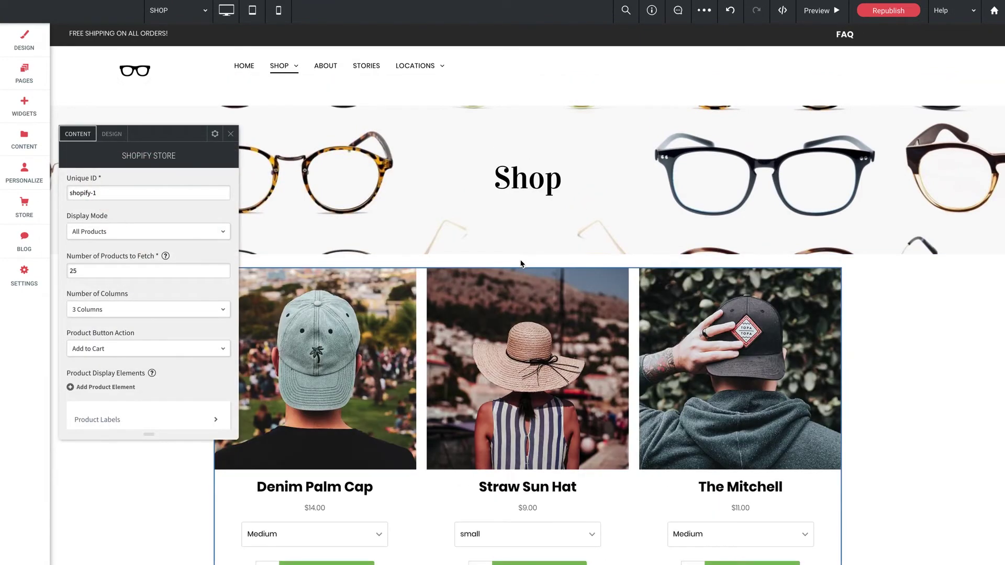
scroll(897, 422, down, 3)
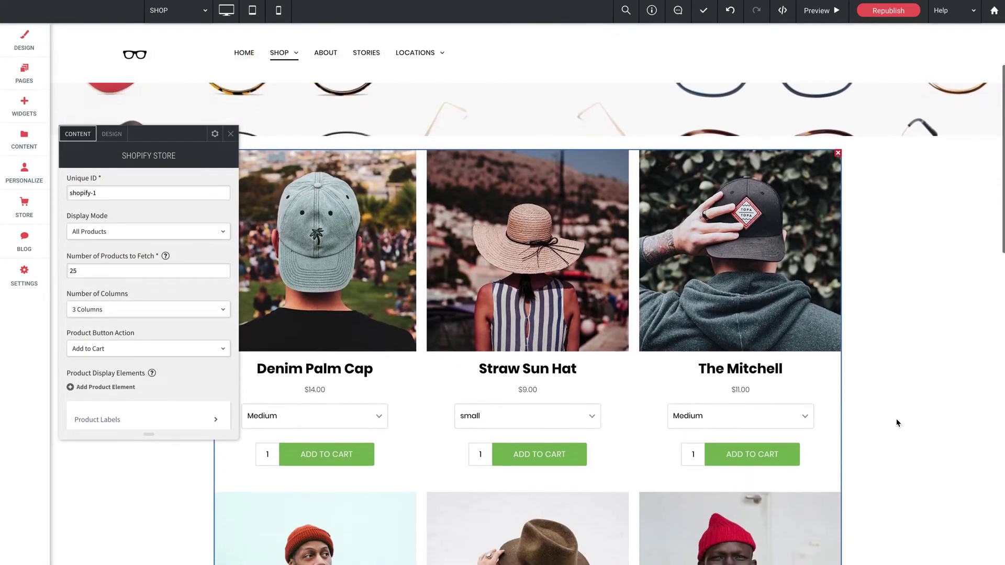
scroll(897, 422, down, 1)
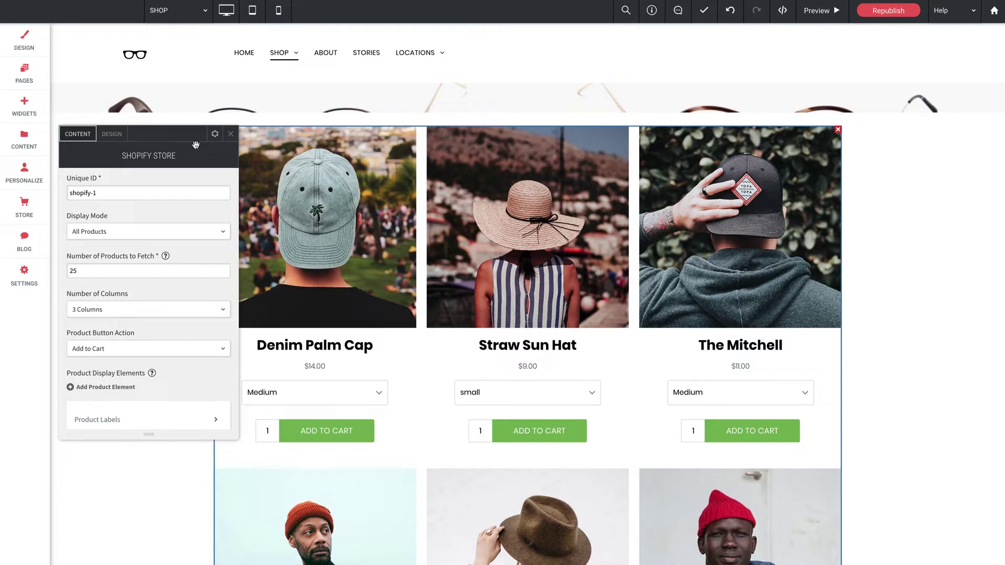
drag(159, 139, 222, 148)
scroll(510, 289, down, 4)
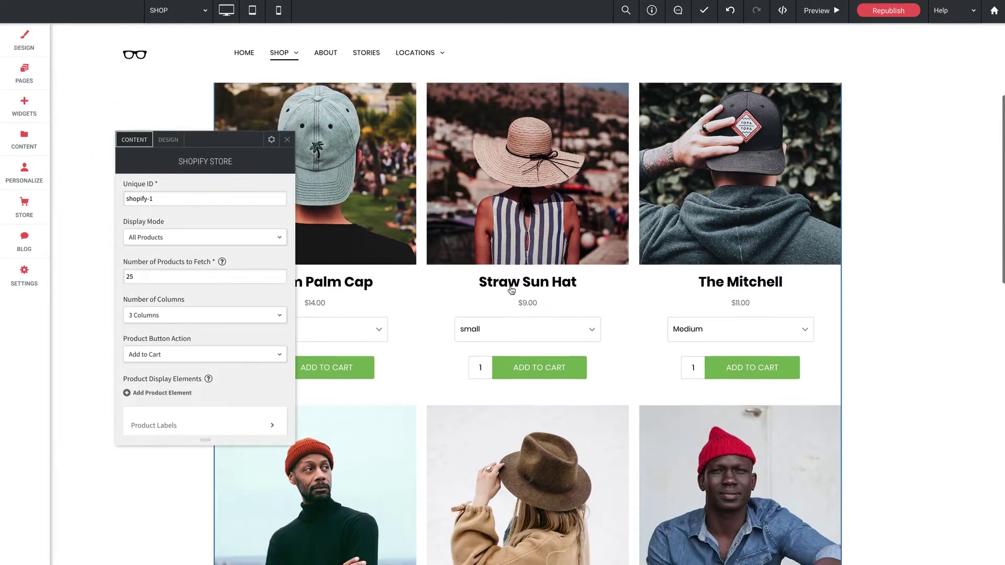
scroll(511, 290, up, 4)
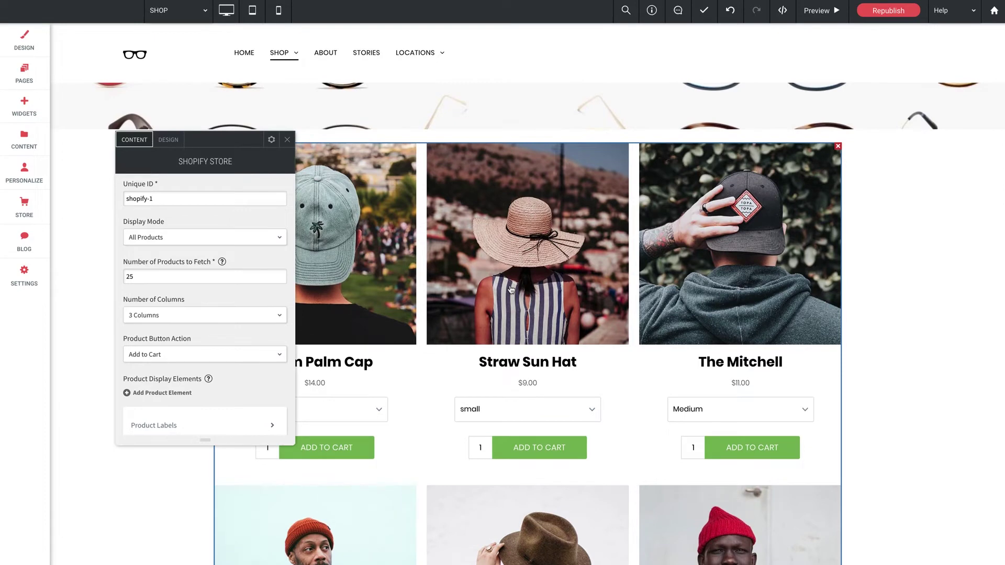
drag(231, 141, 292, 141)
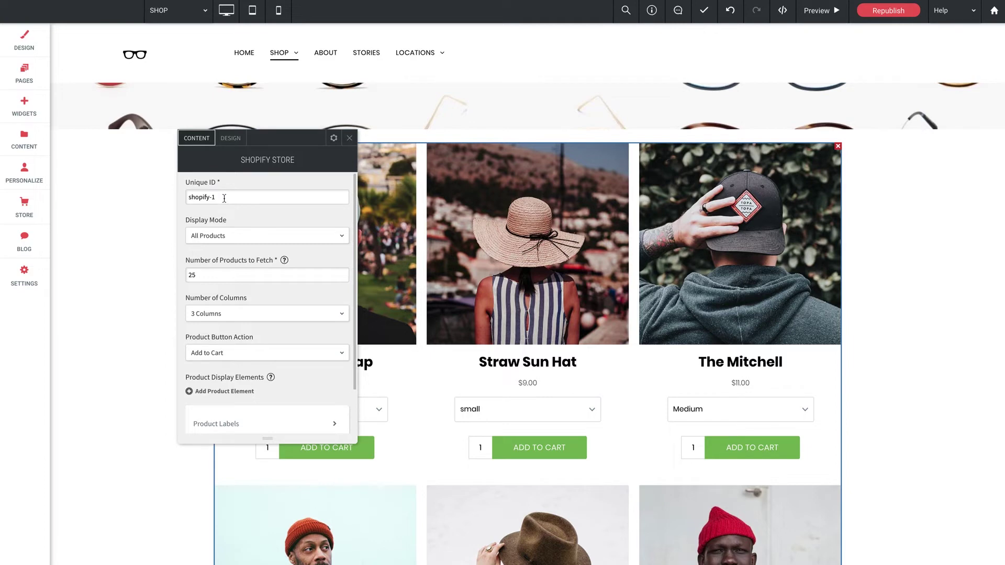
scroll(247, 204, down, 1)
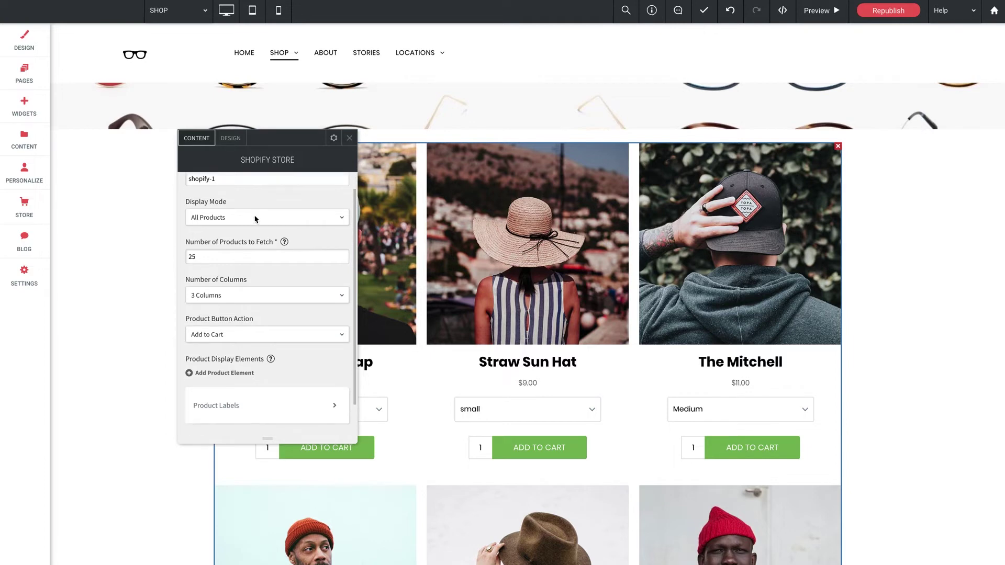
scroll(225, 215, up, 1)
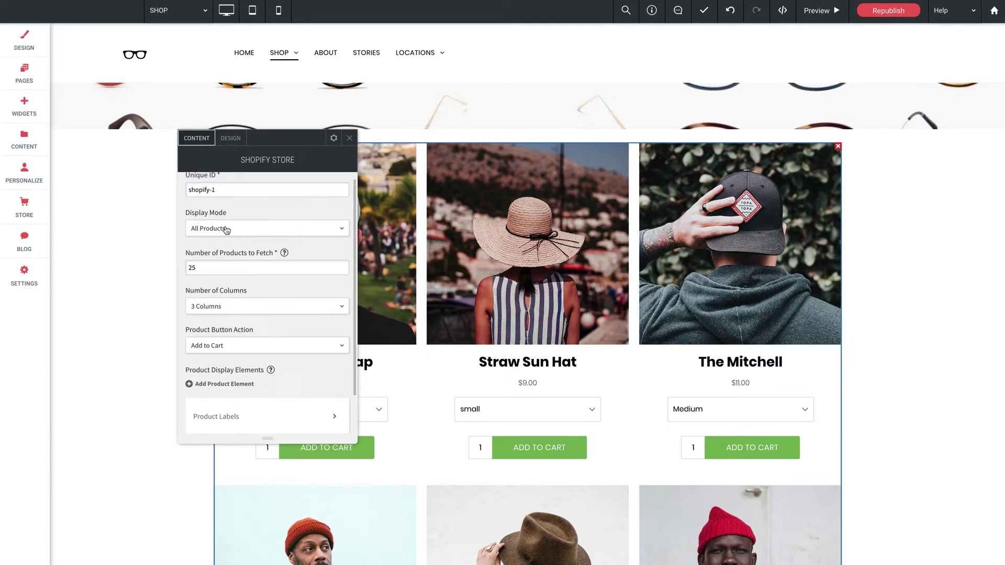
click(233, 227)
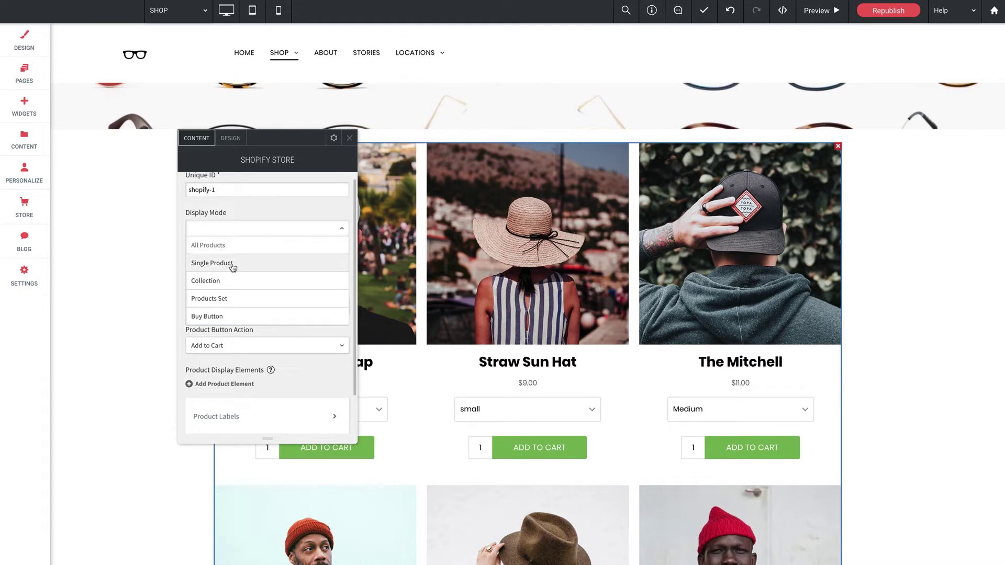
click(209, 246)
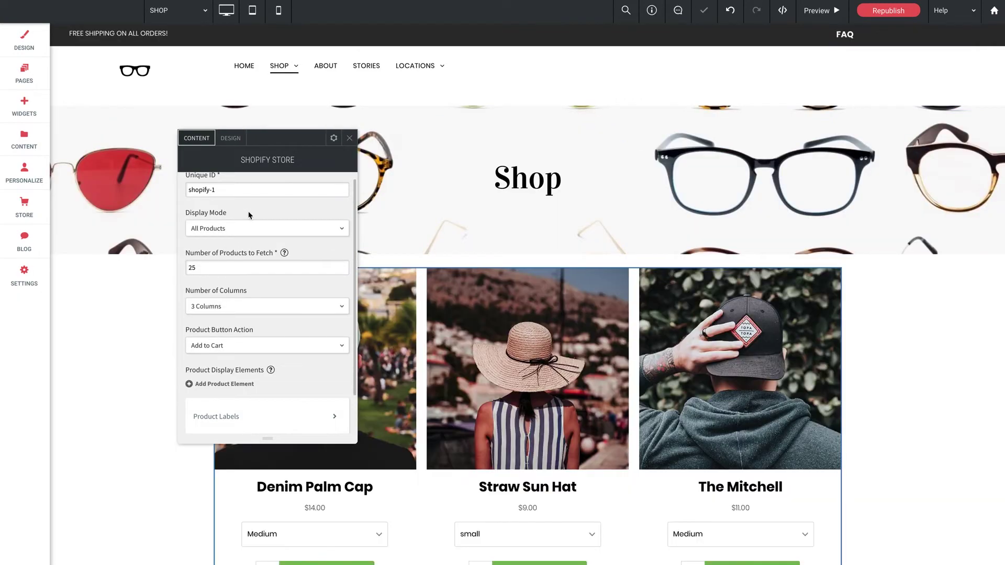
scroll(470, 339, down, 5)
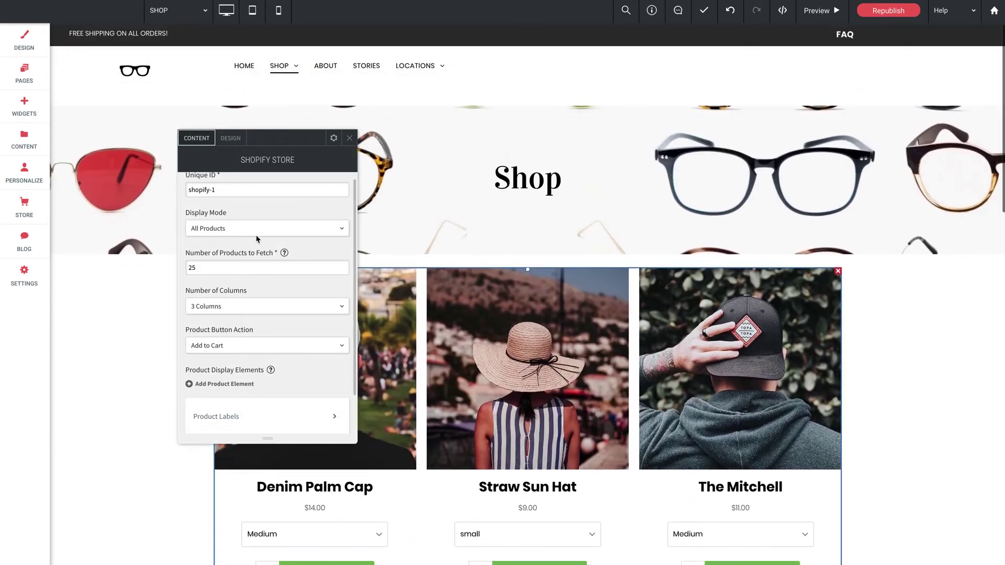
click(234, 229)
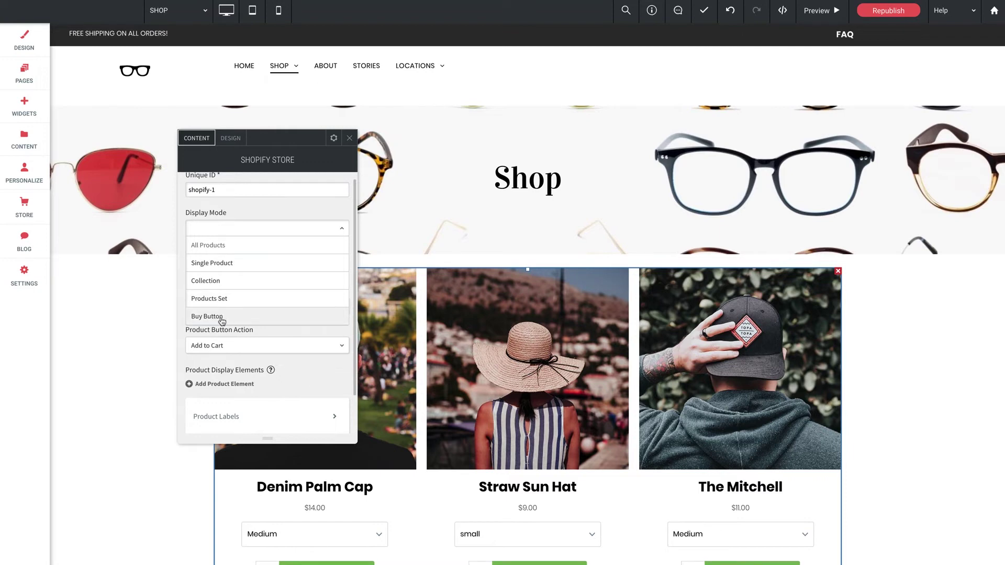
click(241, 212)
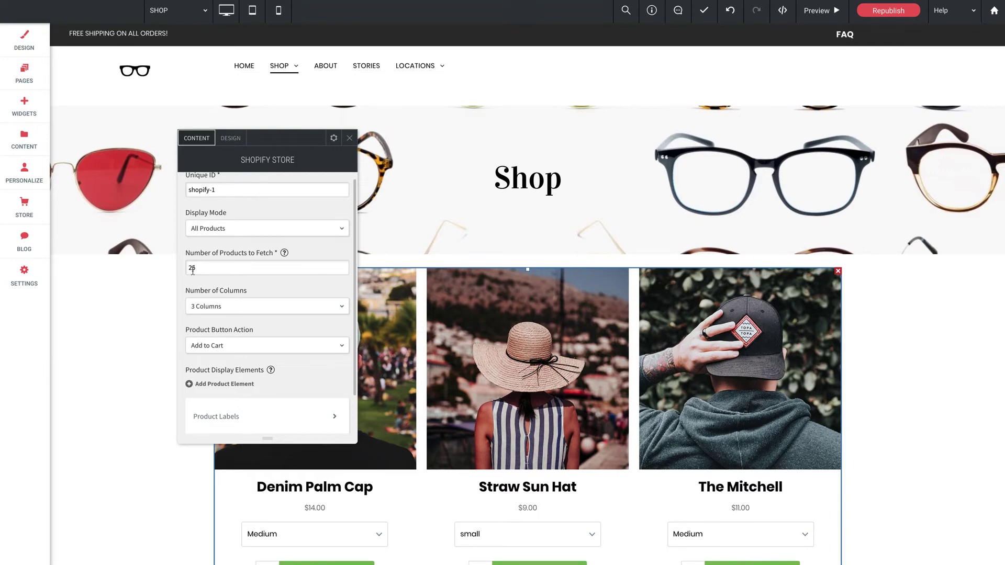
scroll(211, 291, down, 1)
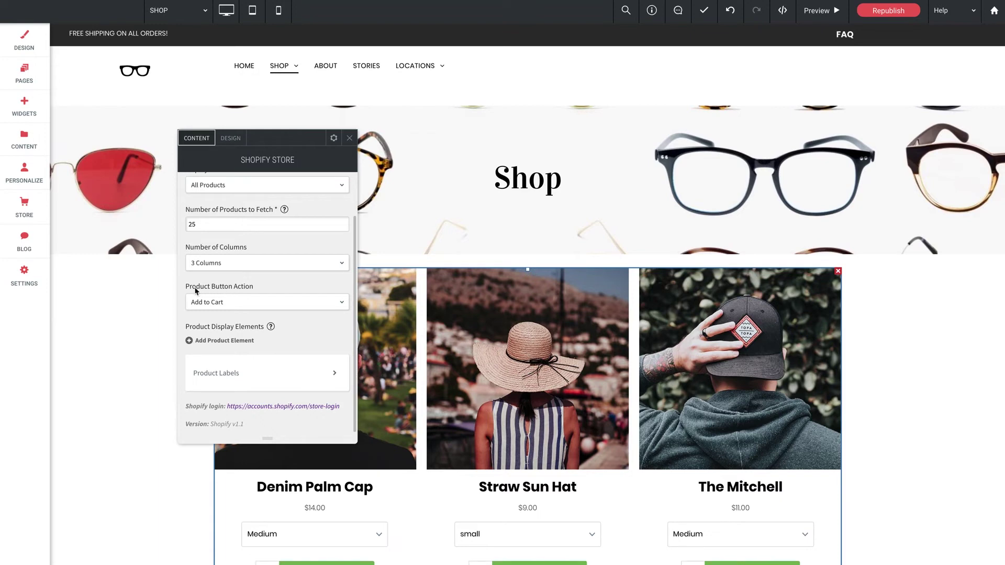
click(241, 302)
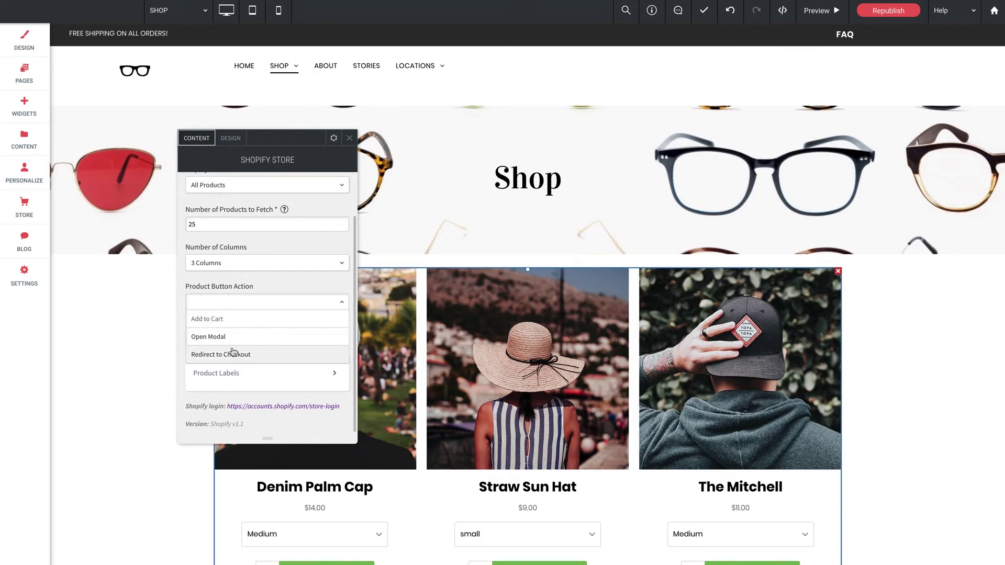
click(267, 283)
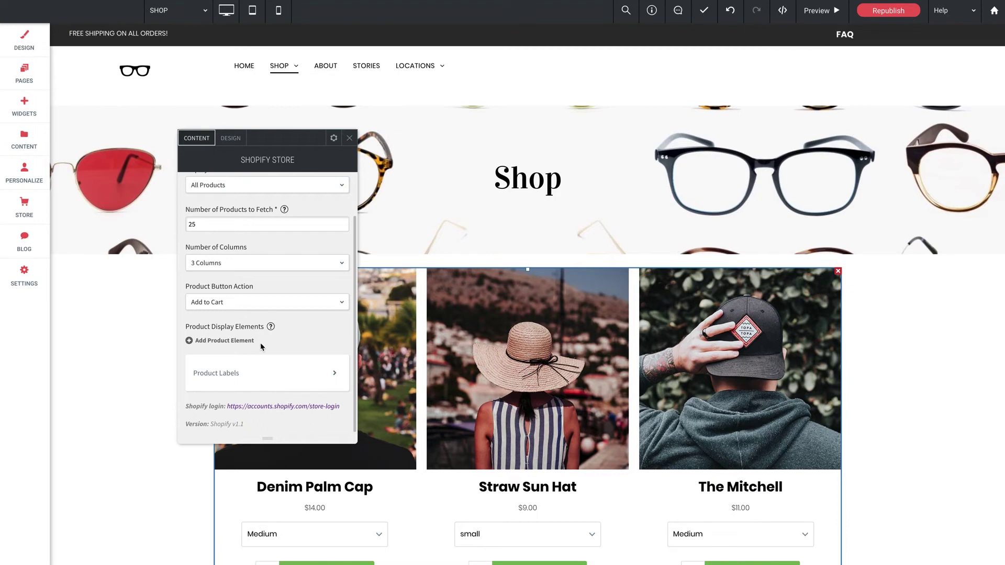
click(261, 379)
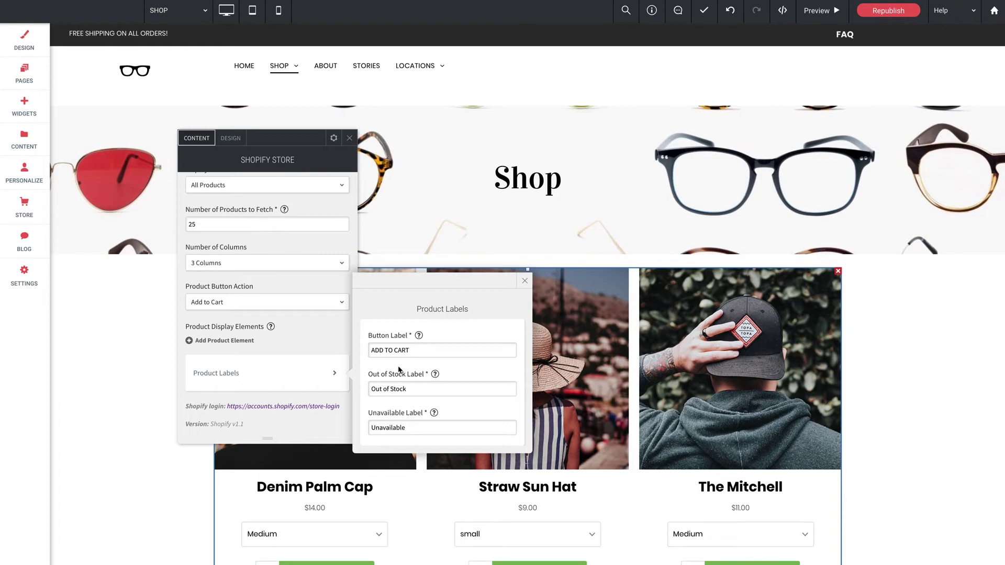
click(524, 281)
scroll(278, 328, up, 1)
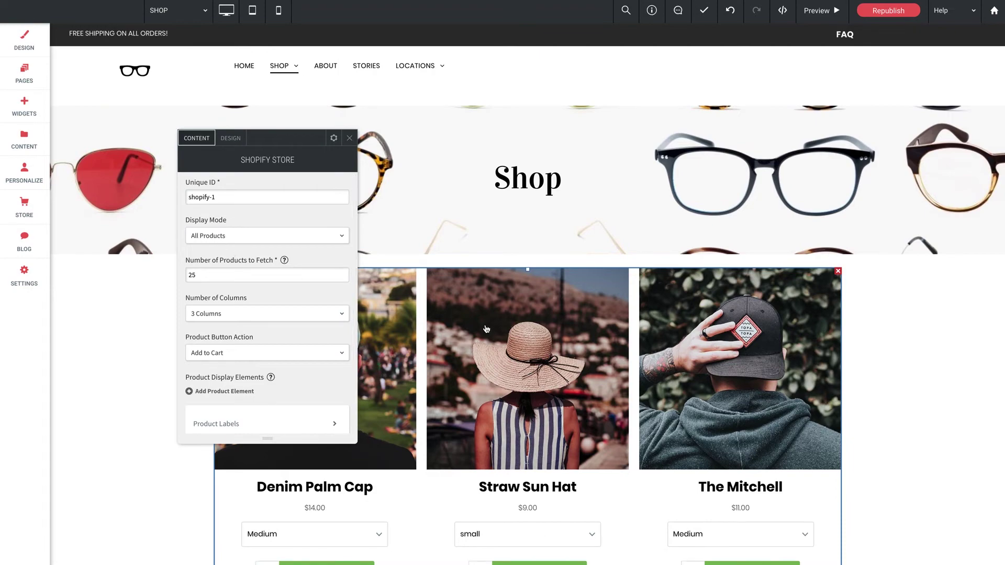
scroll(486, 329, down, 5)
scroll(575, 293, up, 7)
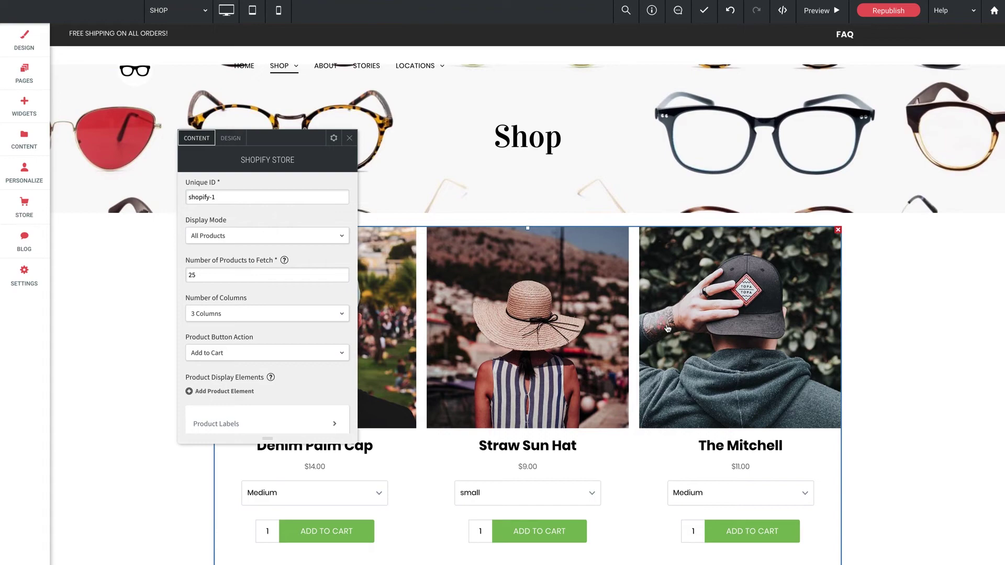
scroll(657, 313, down, 10)
scroll(663, 329, up, 7)
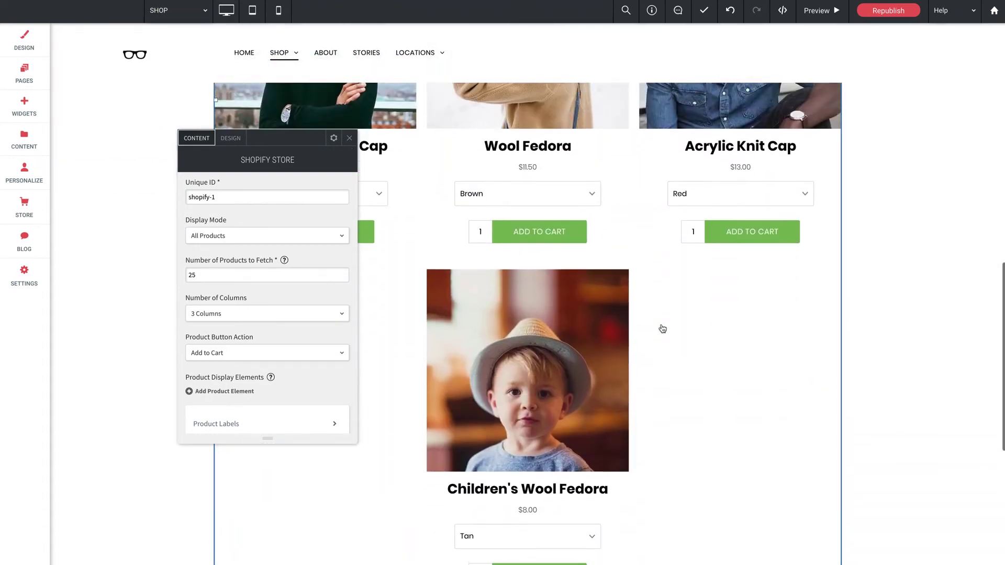
scroll(661, 328, up, 3)
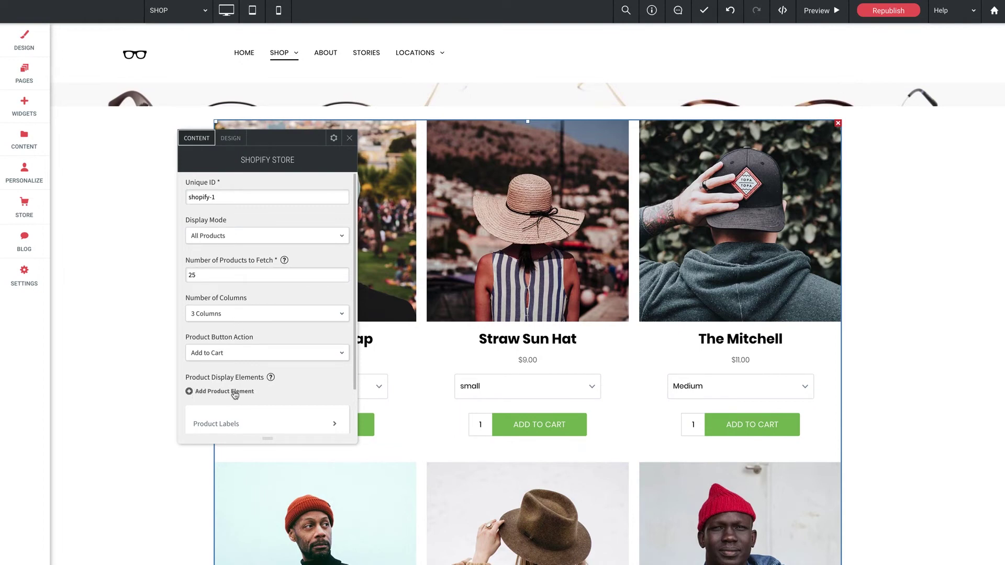
scroll(285, 384, down, 1)
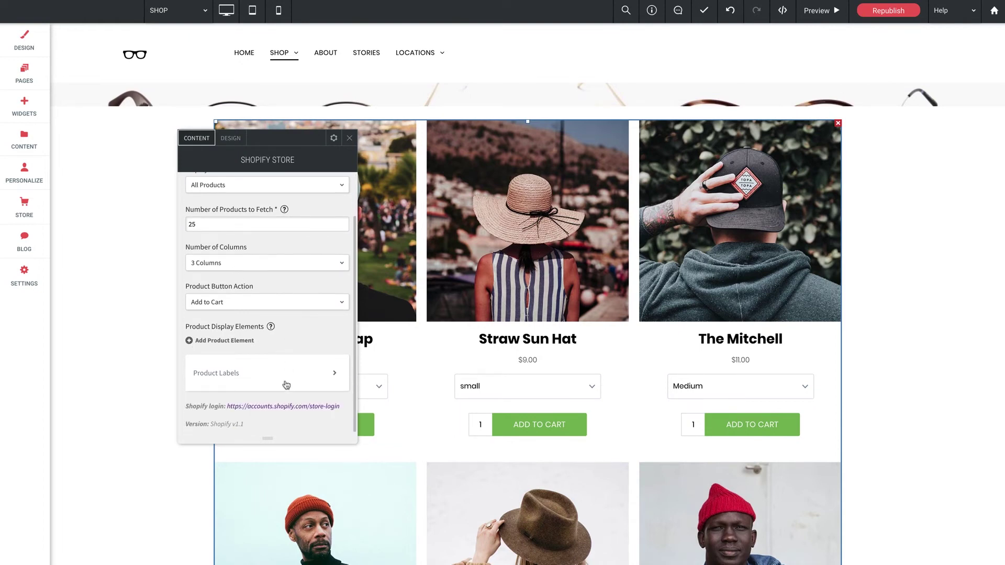
- Add a product display element set to Title, then add a second display element
click(226, 341)
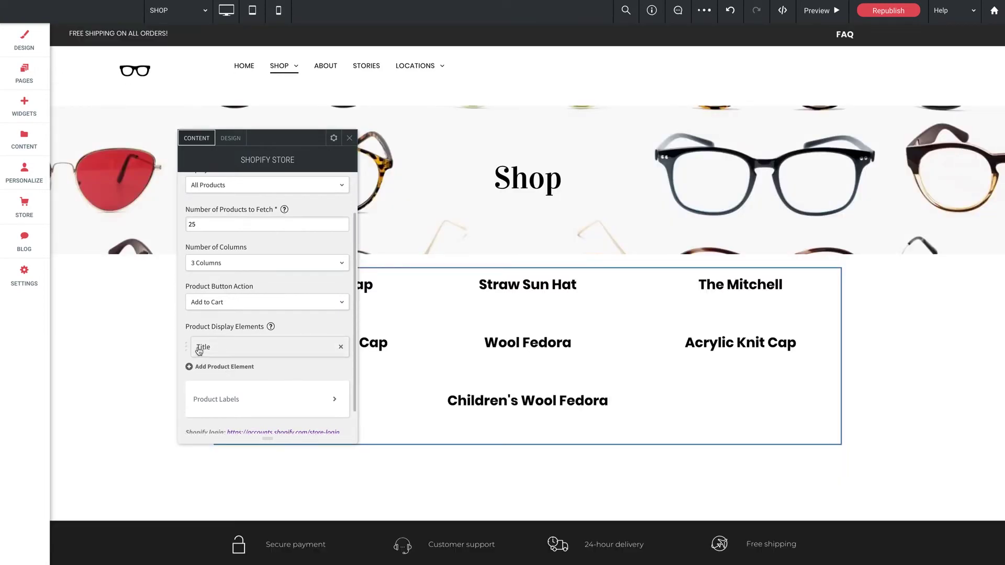
click(266, 352)
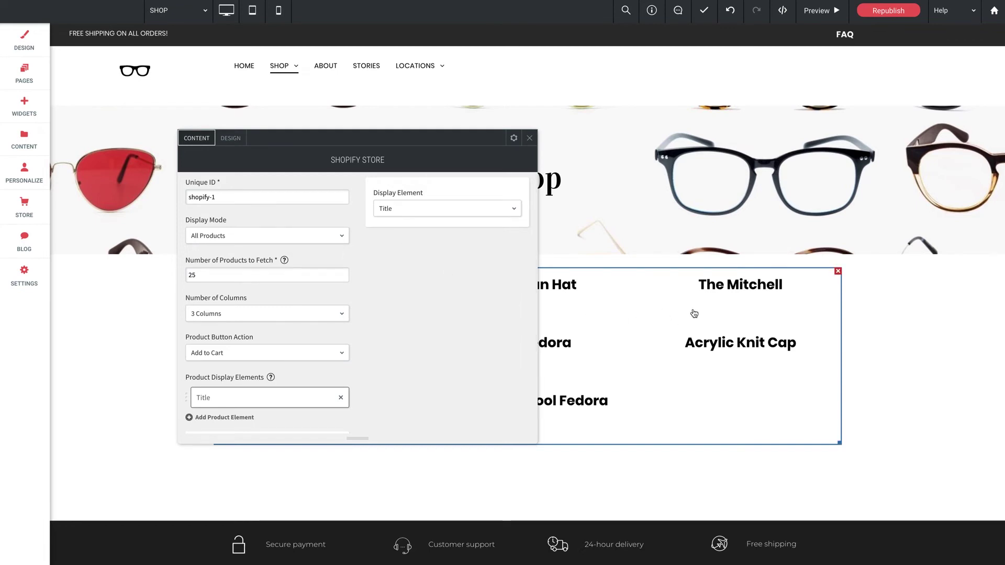
scroll(409, 375, down, 3)
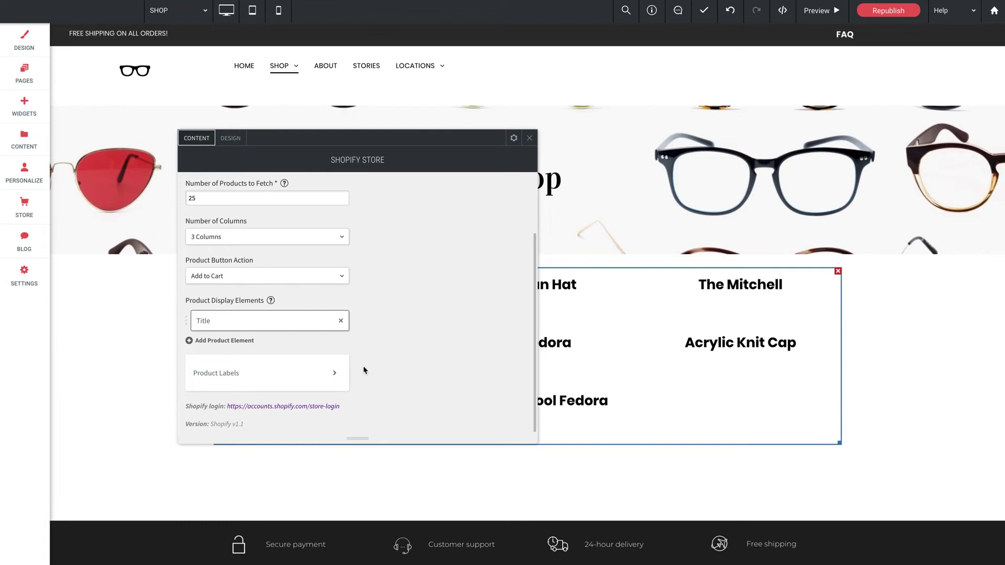
click(301, 321)
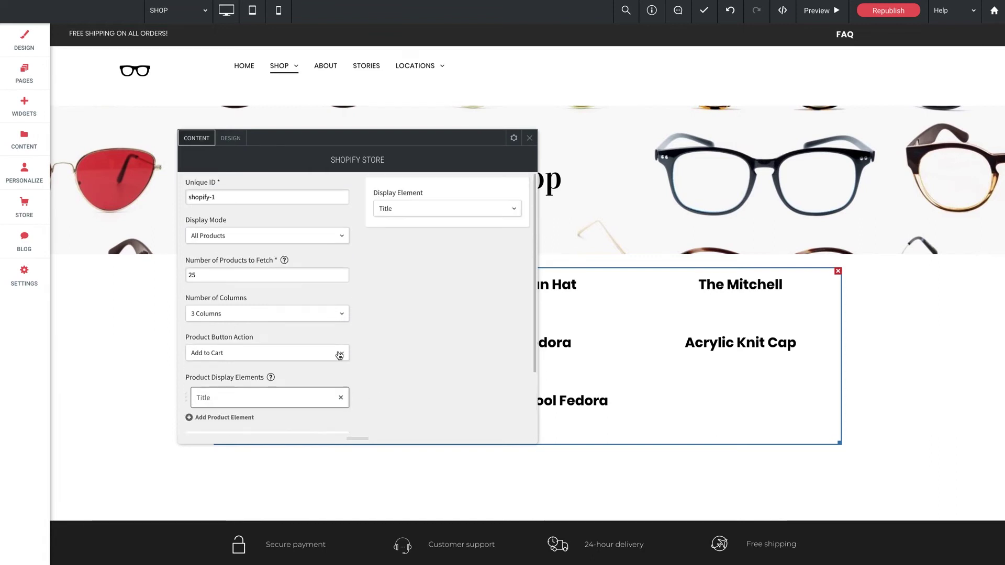
click(391, 209)
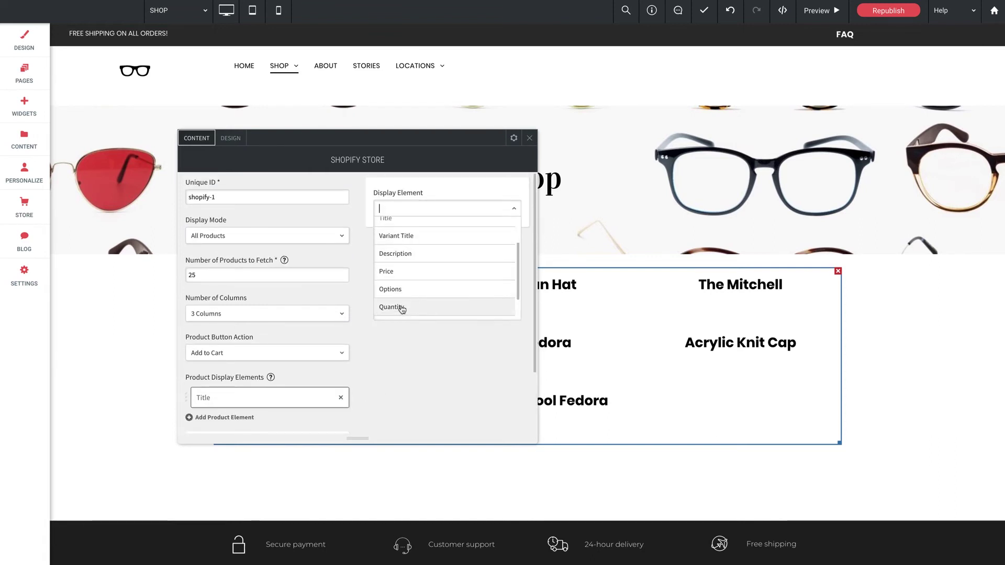
scroll(400, 309, down, 1)
scroll(401, 310, up, 3)
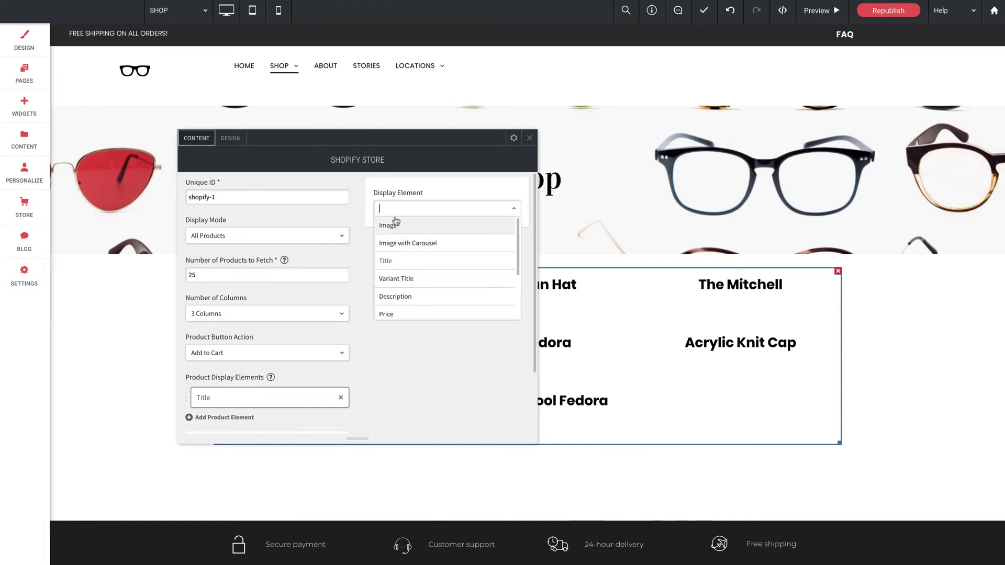
click(349, 216)
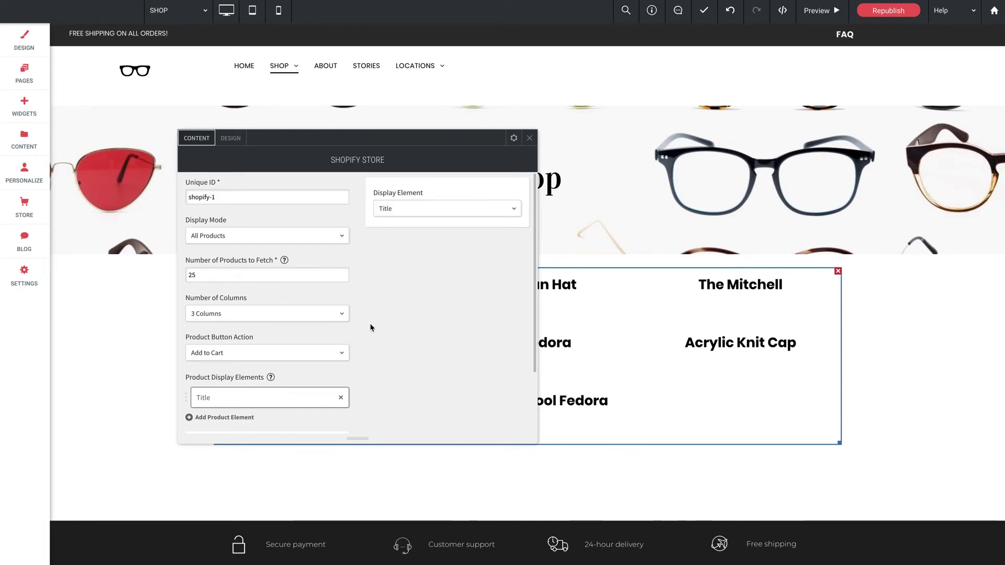
scroll(376, 333, down, 3)
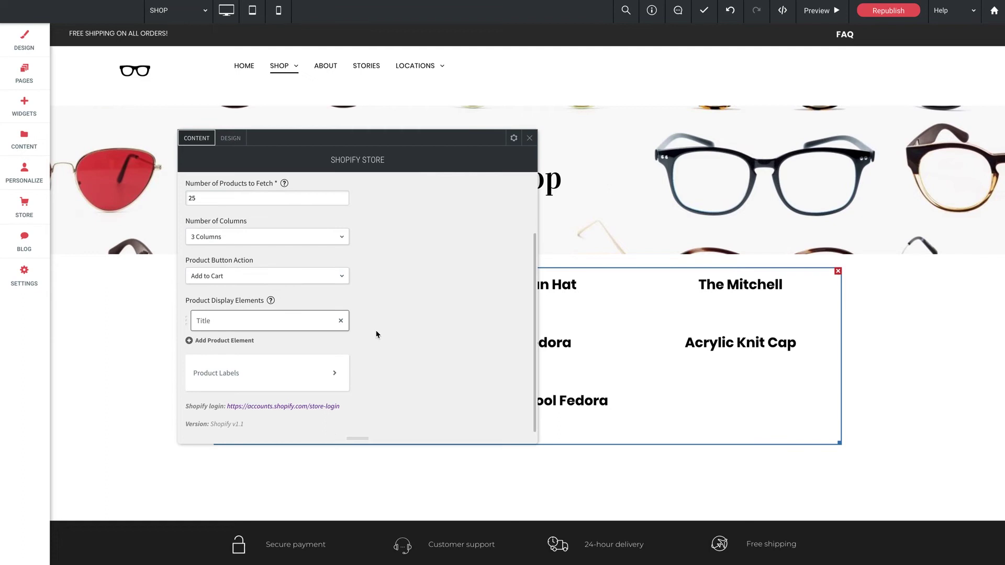
click(224, 343)
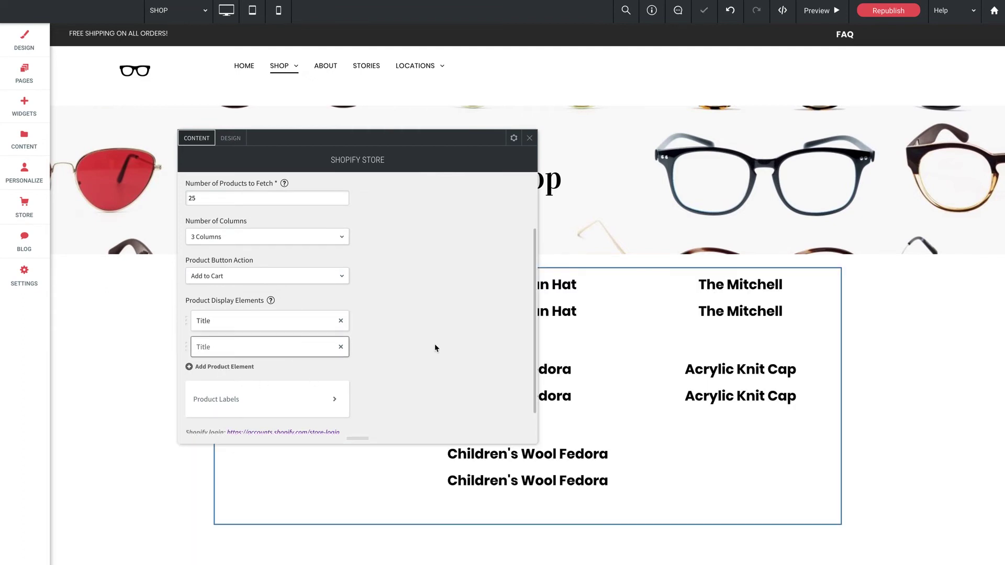
- Set the second display element to Image and add a third element showing Price
click(409, 209)
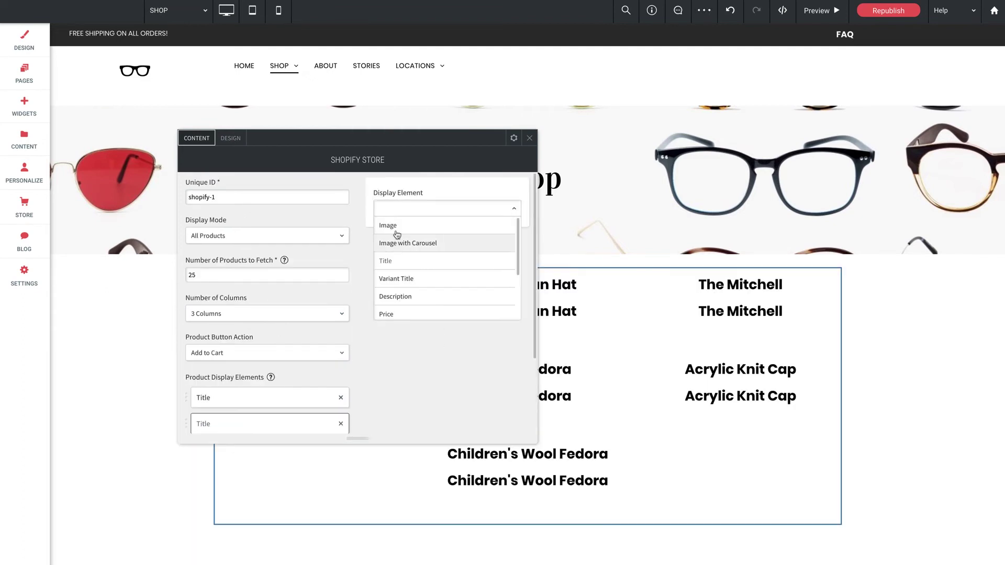
click(398, 225)
scroll(371, 372, down, 2)
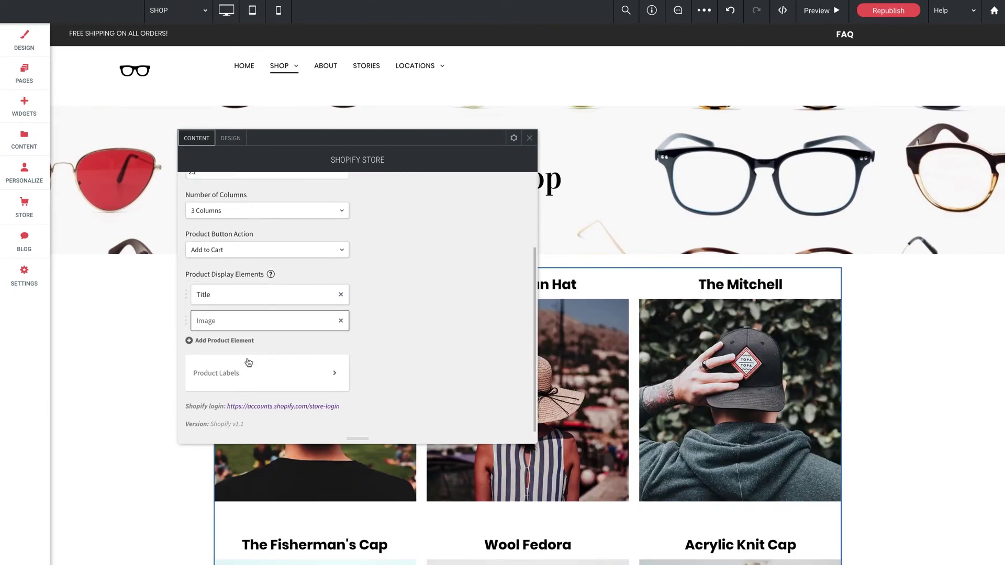
click(211, 340)
click(244, 348)
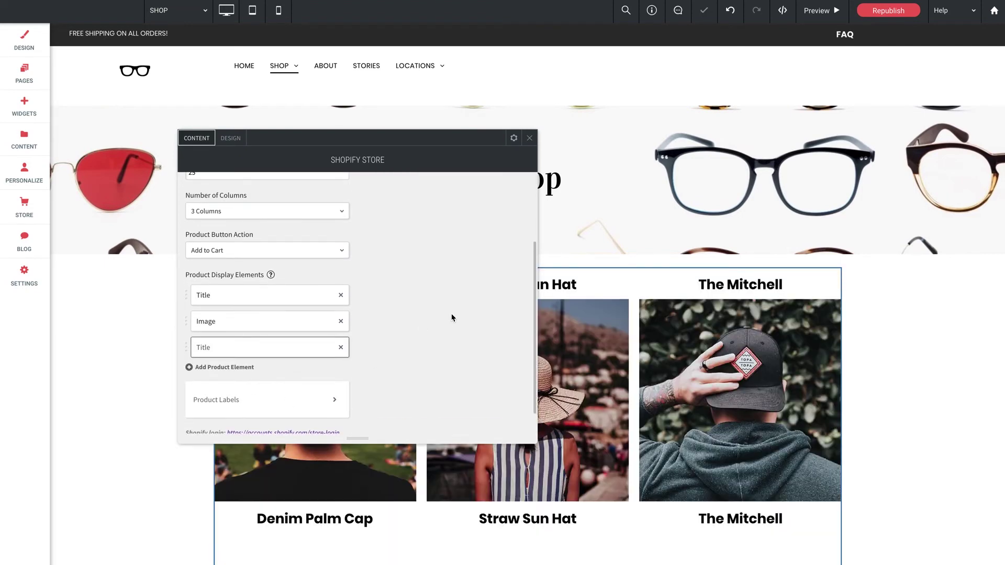
click(412, 209)
click(397, 307)
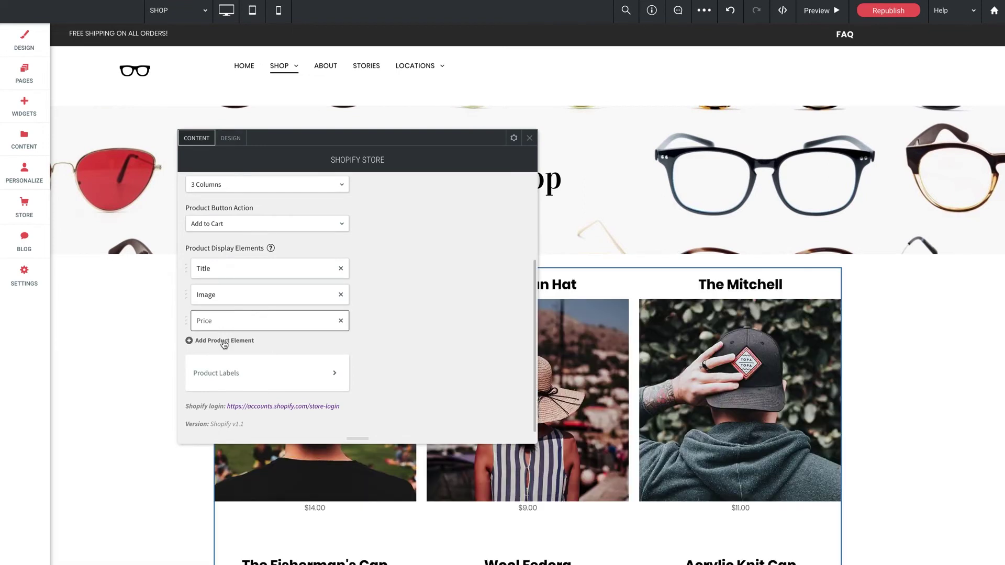
- Add a fourth element as an Add to Cart Button and move Image above Title
click(222, 340)
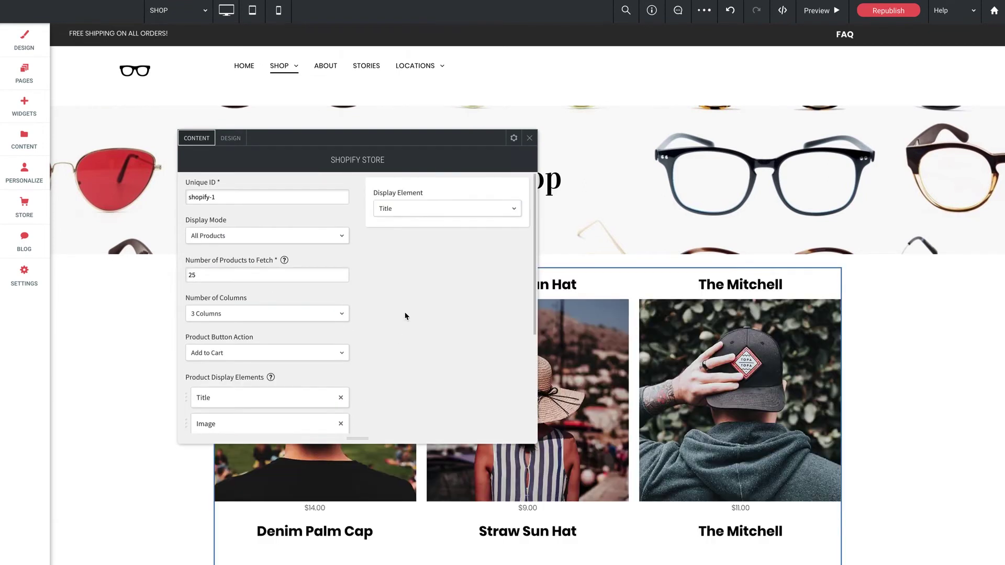
click(409, 209)
scroll(395, 287, down, 3)
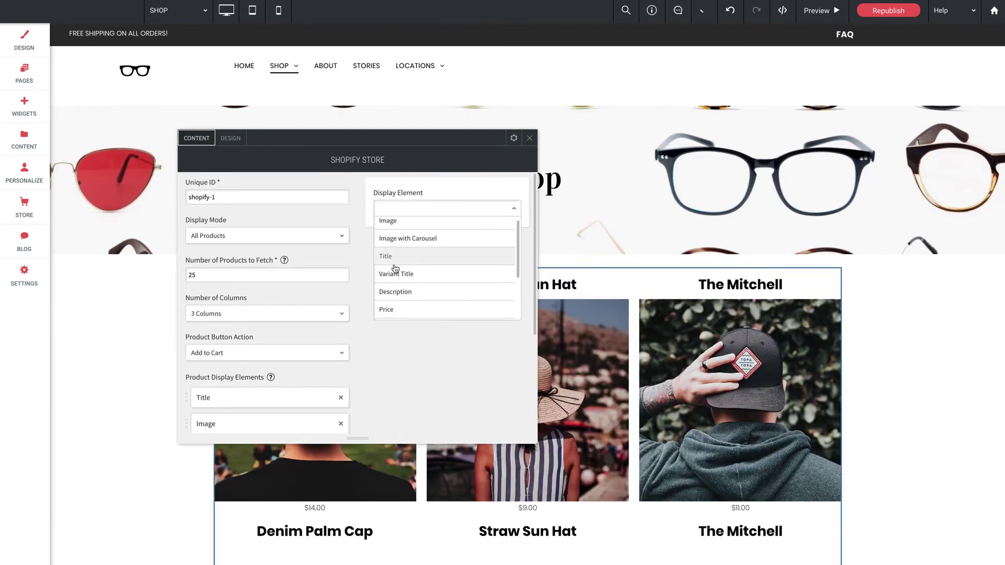
click(393, 293)
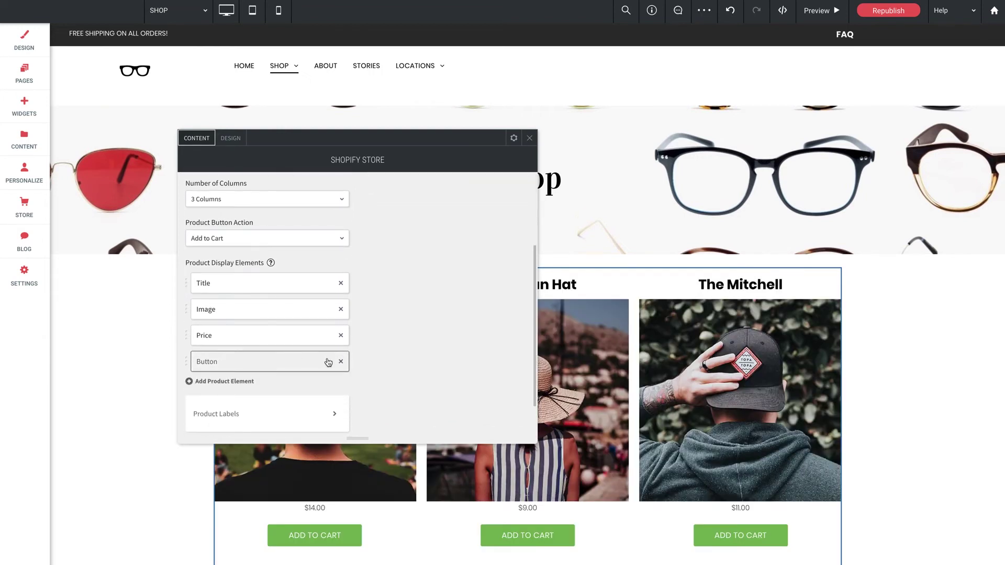
drag(187, 310, 186, 278)
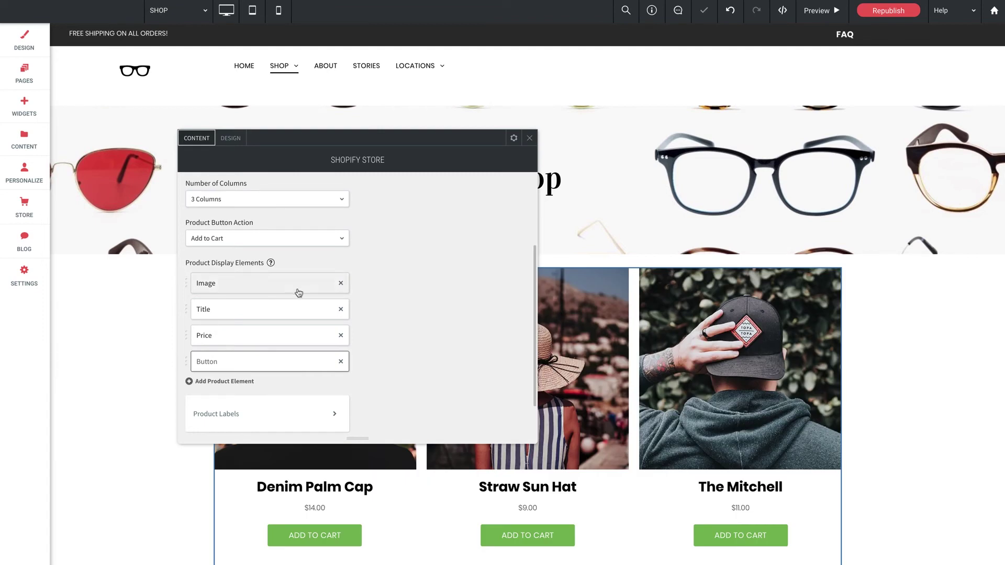
- Change the Shopify Store widget's Display Mode to Single Product
click(246, 236)
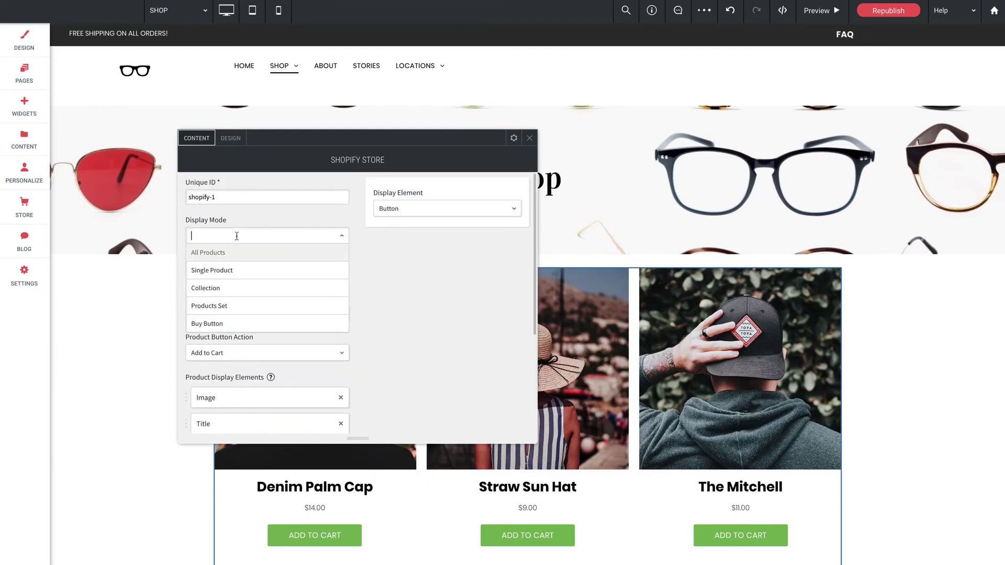
click(218, 268)
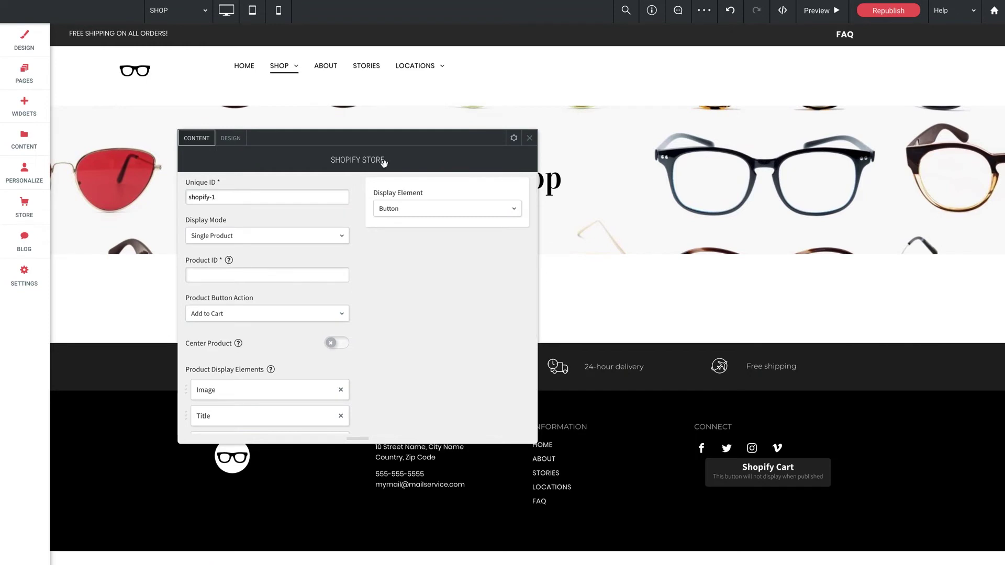
drag(399, 139, 303, 103)
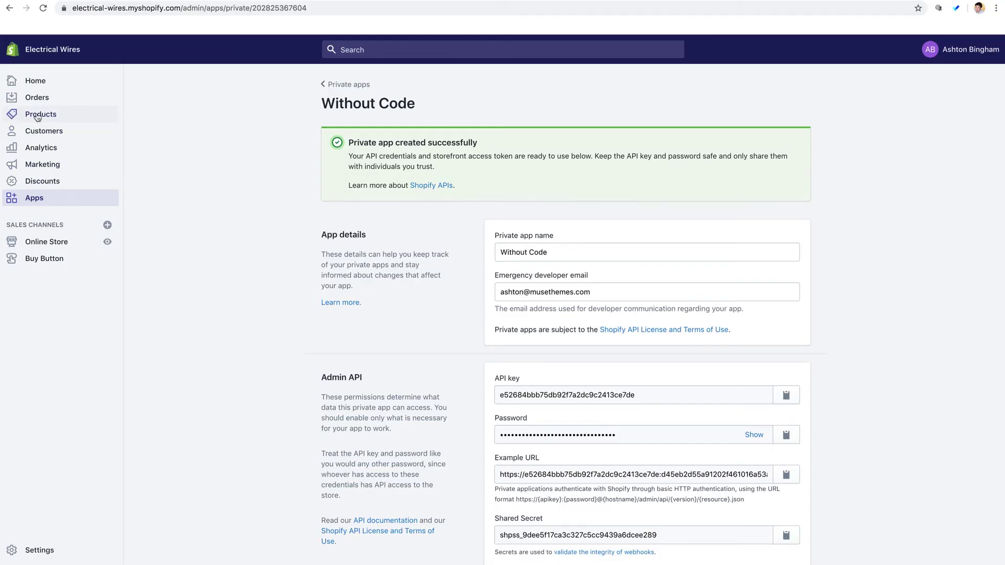
- Open The Mitchell from Shopify admin Products and select its product ID in the URL
click(37, 115)
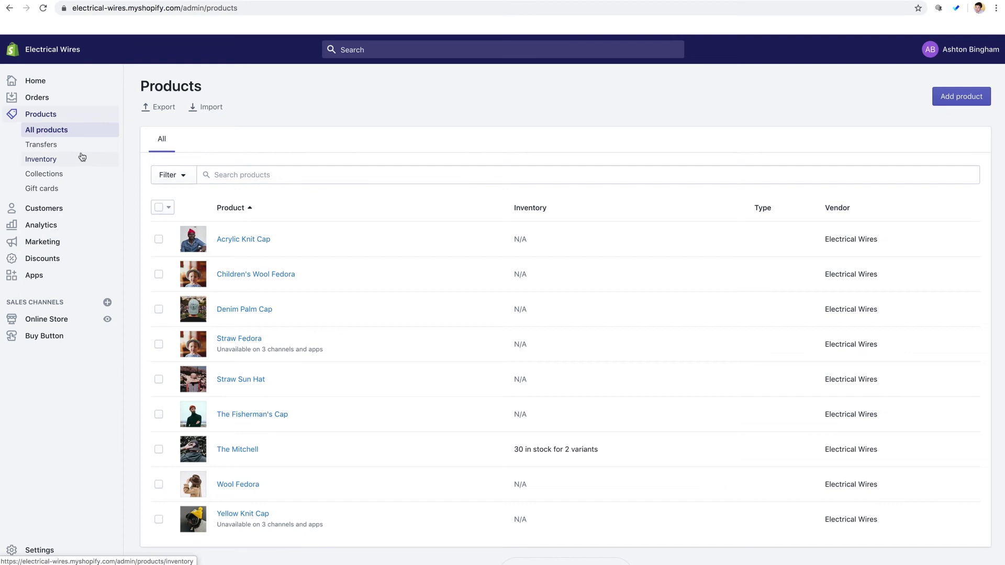
scroll(340, 256, down, 1)
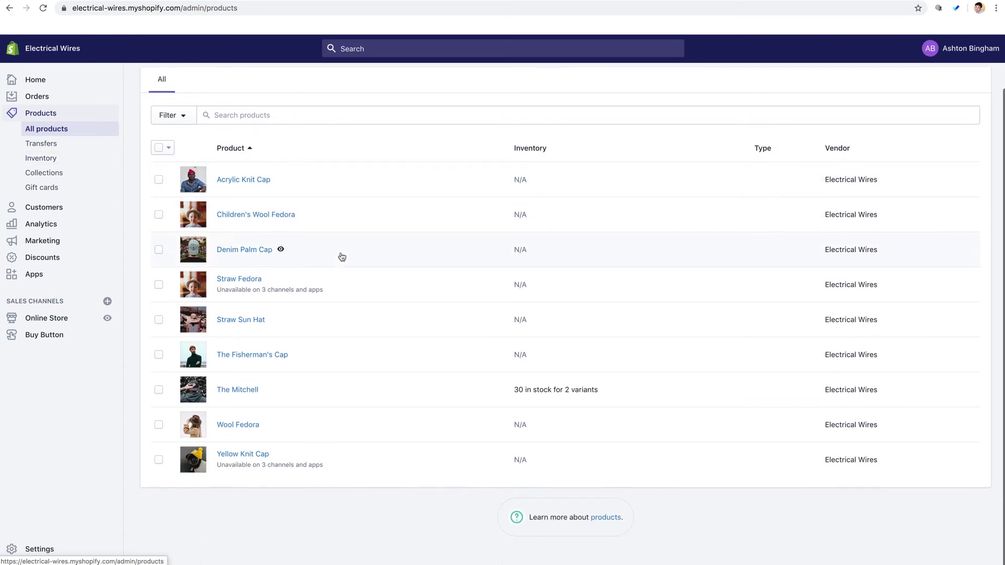
click(245, 389)
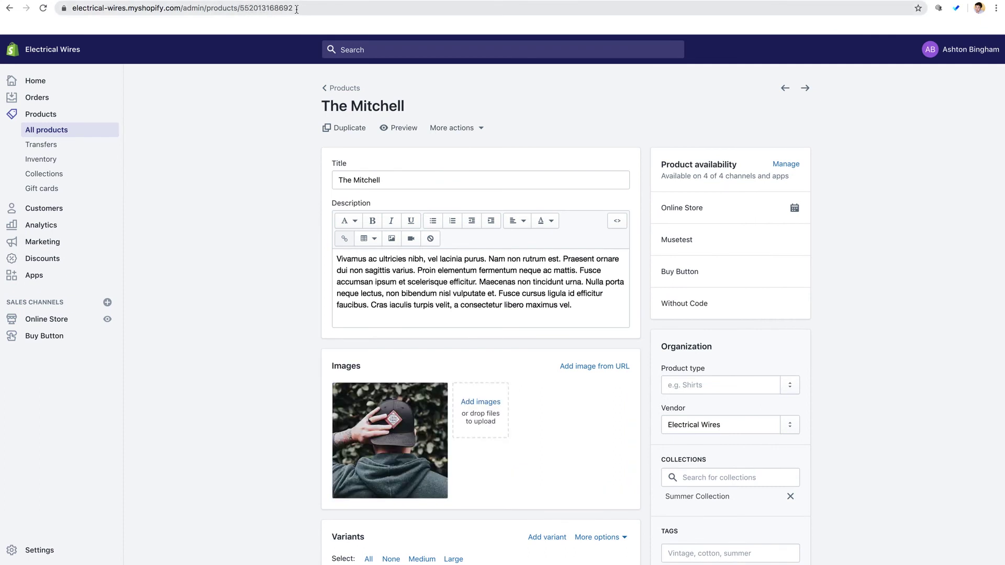
double_click(261, 9)
key(ctrl+c)
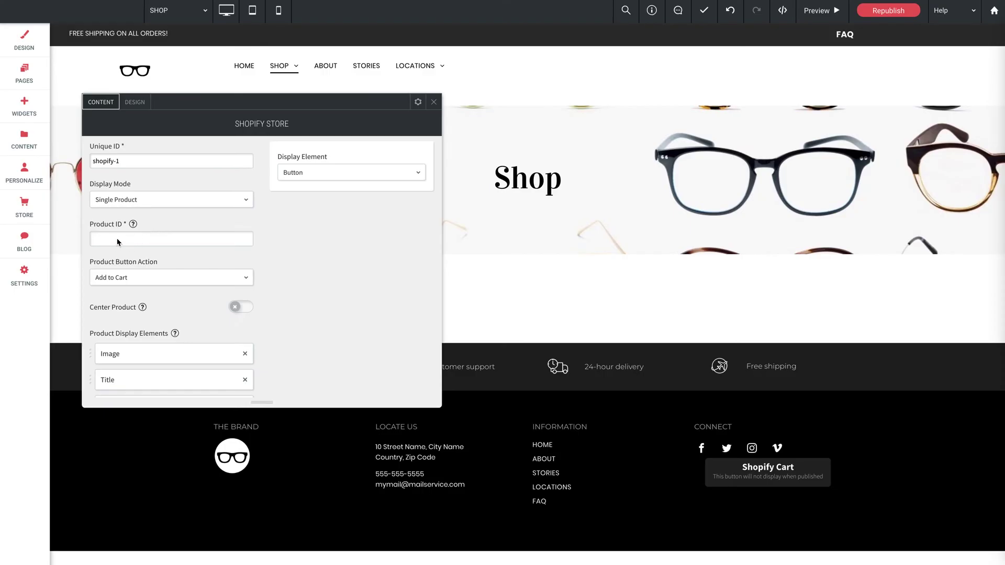
click(137, 200)
click(116, 234)
click(152, 238)
key(ctrl+v)
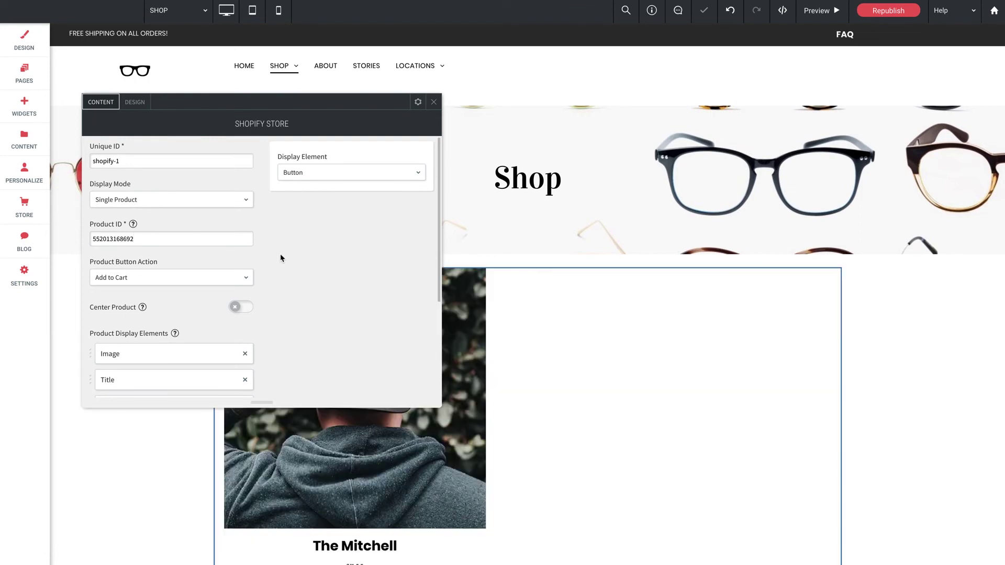
scroll(612, 411, down, 1)
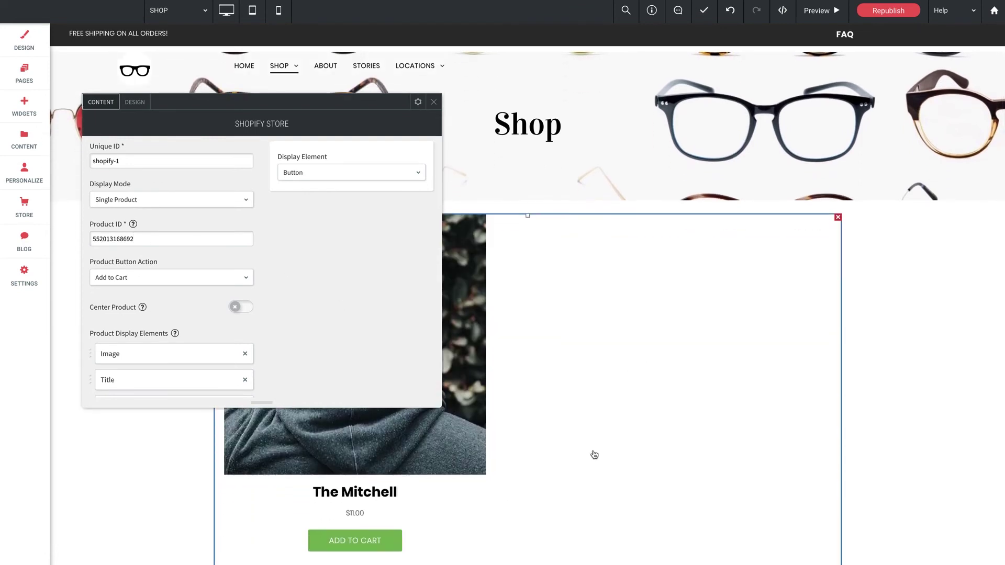
scroll(586, 450, up, 1)
scroll(303, 335, down, 1)
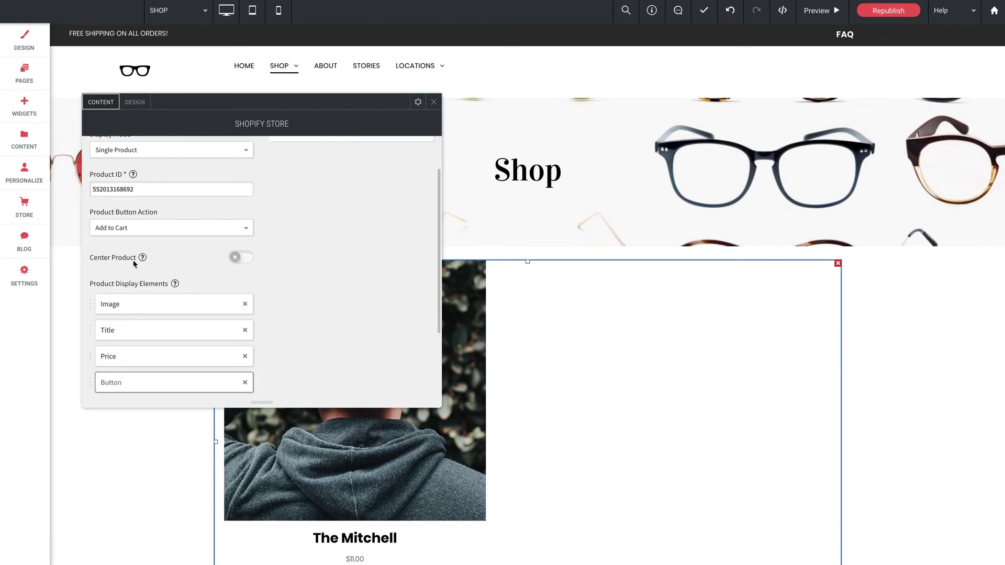
scroll(329, 511, down, 1)
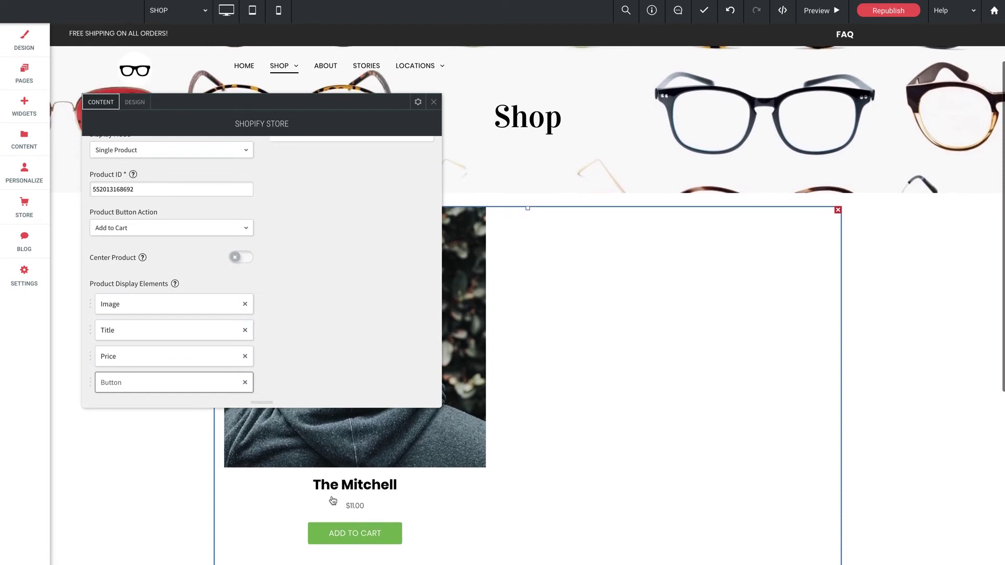
scroll(282, 447, up, 1)
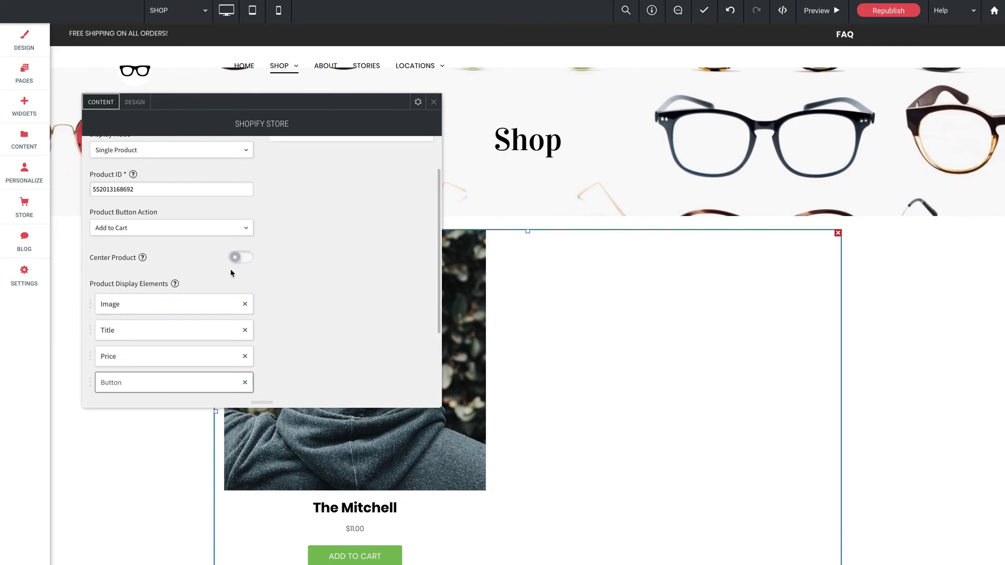
scroll(231, 272, down, 2)
scroll(321, 361, up, 3)
- Change the Display Mode to Collection
click(157, 199)
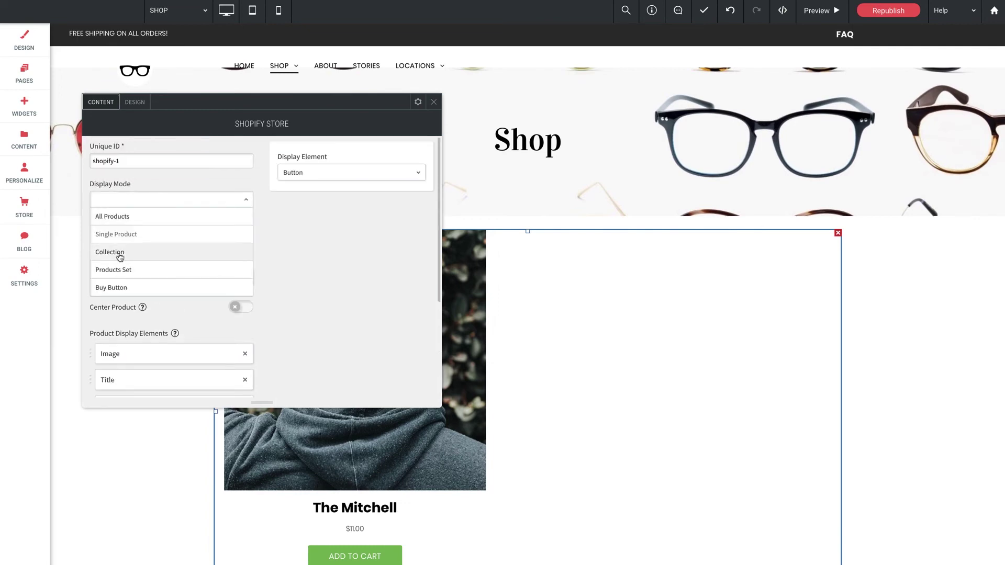
click(120, 256)
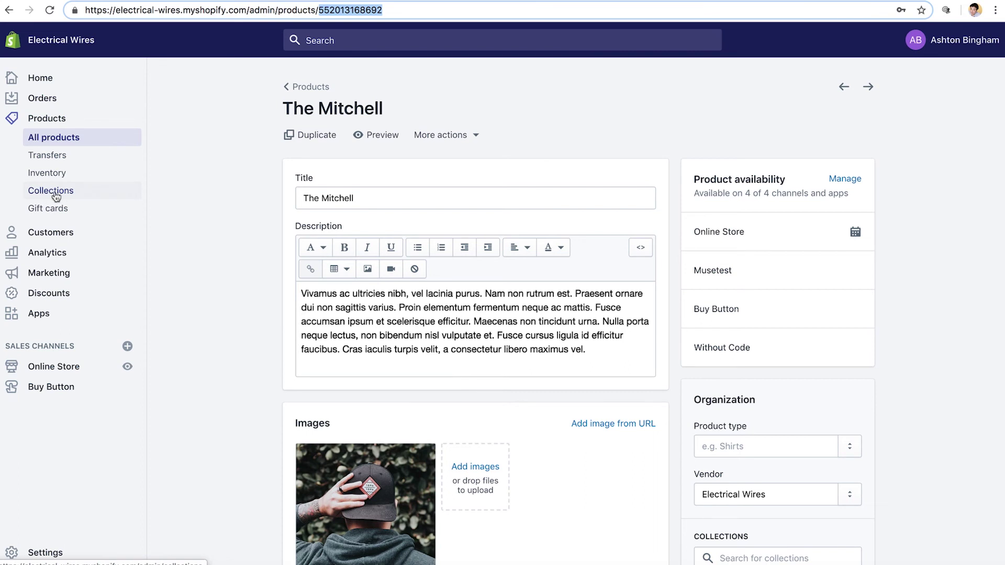
click(56, 197)
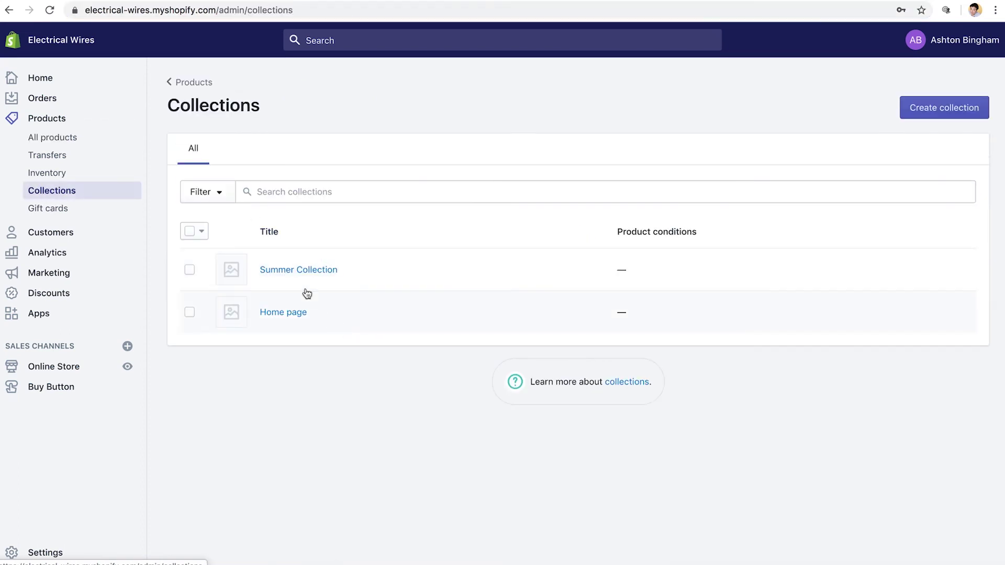
click(279, 270)
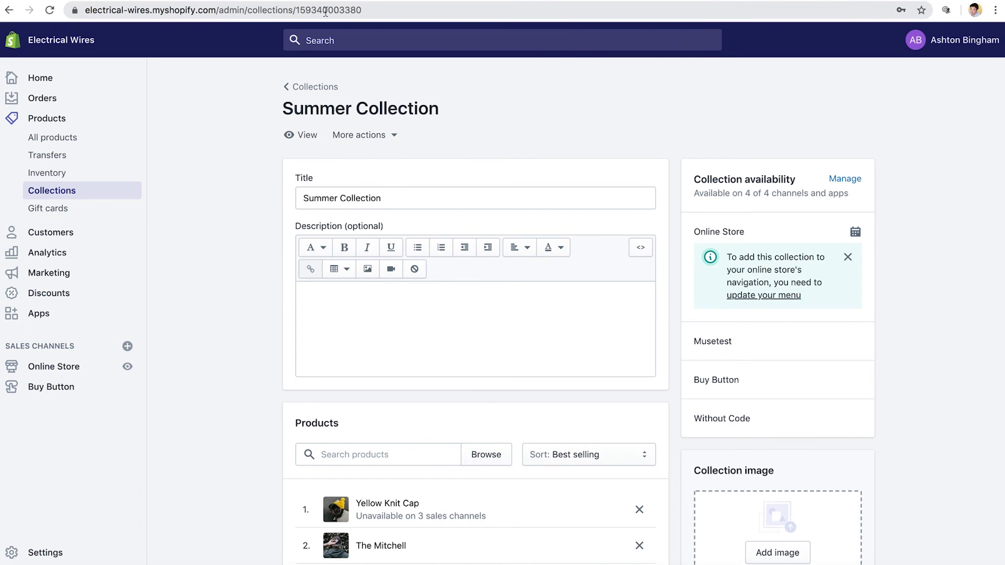
double_click(325, 12)
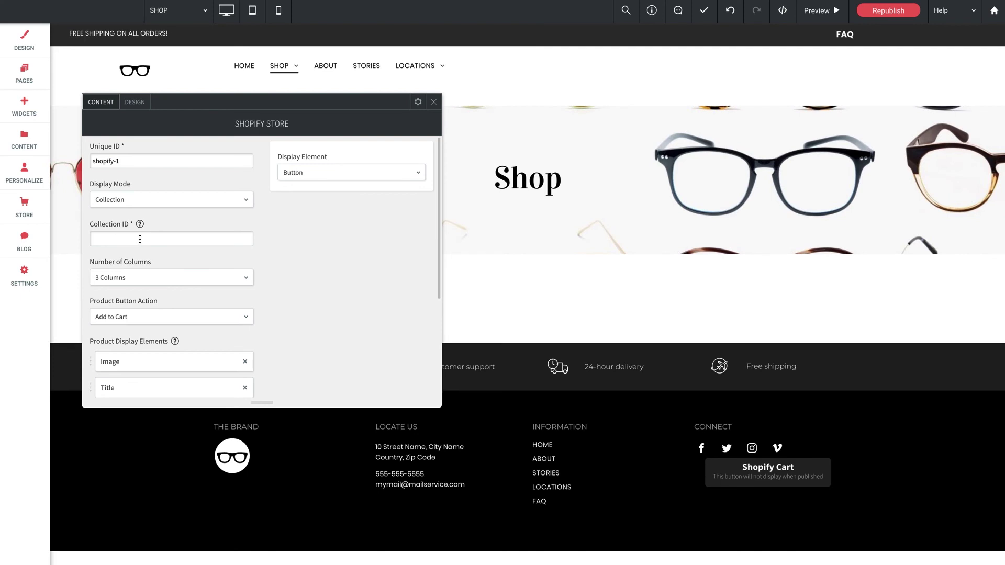
key(ctrl+v)
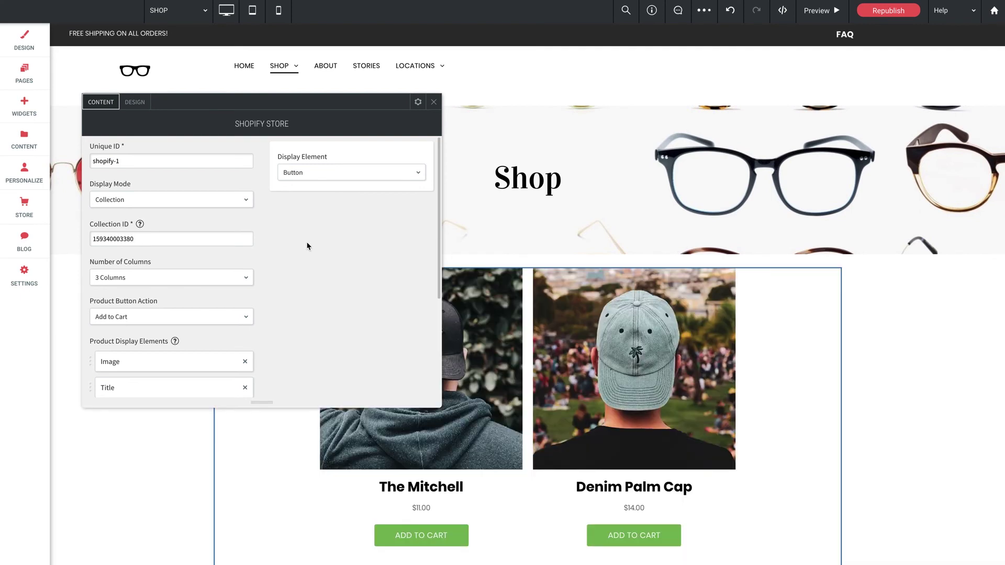
scroll(416, 299, down, 3)
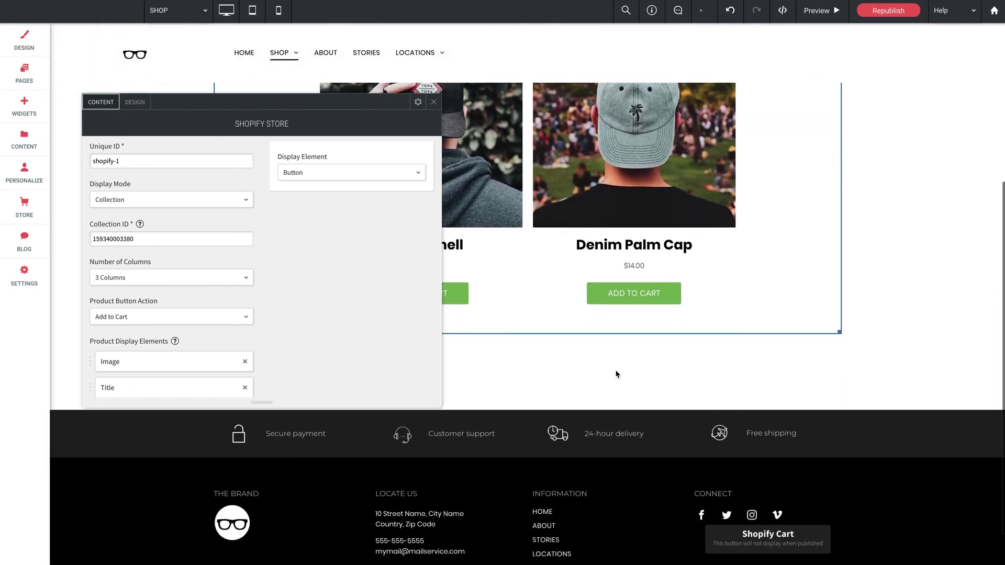
scroll(619, 372, up, 1)
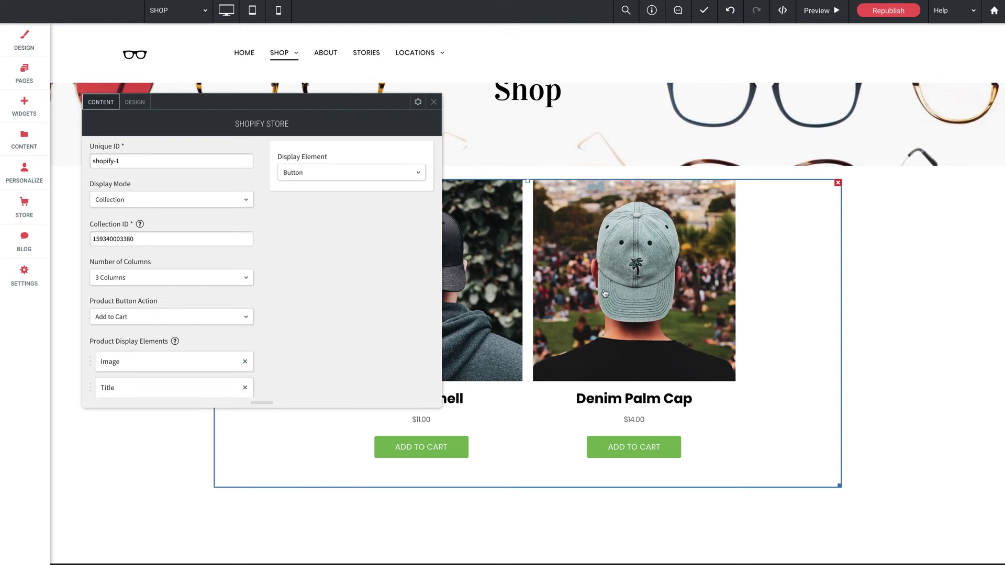
scroll(275, 319, down, 3)
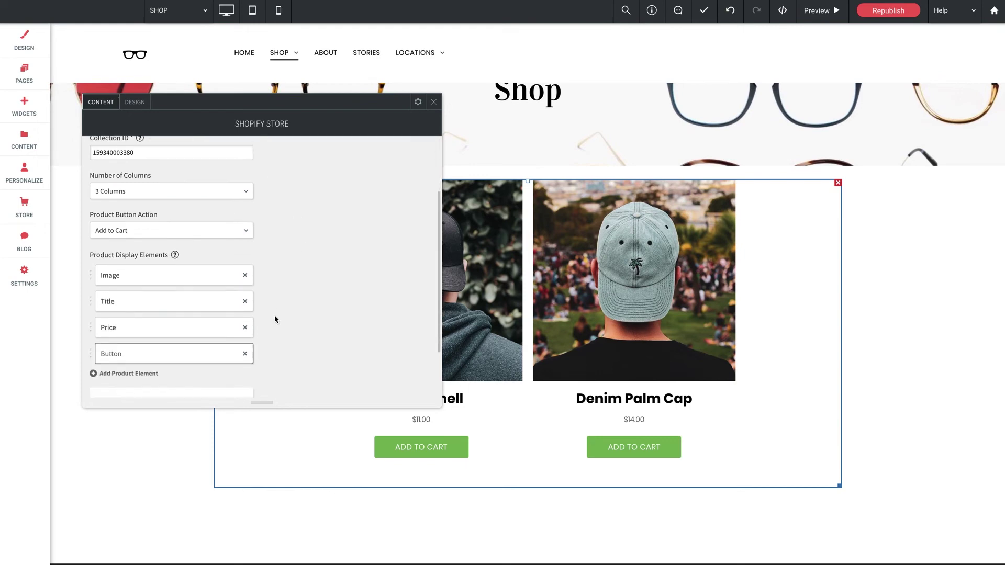
scroll(274, 317, up, 3)
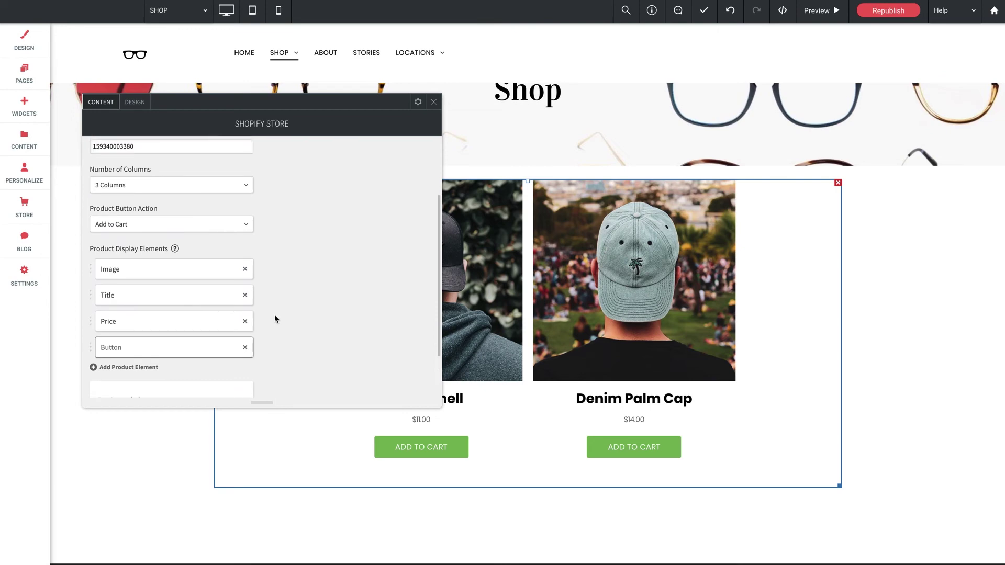
- Set Display Mode to Products Set and add one empty Product ID list item
click(209, 201)
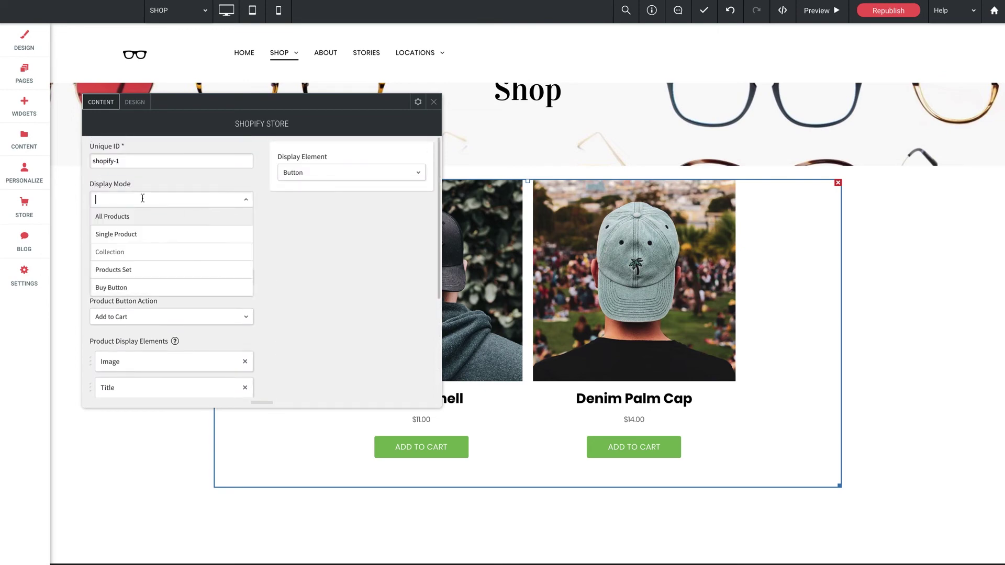
click(116, 267)
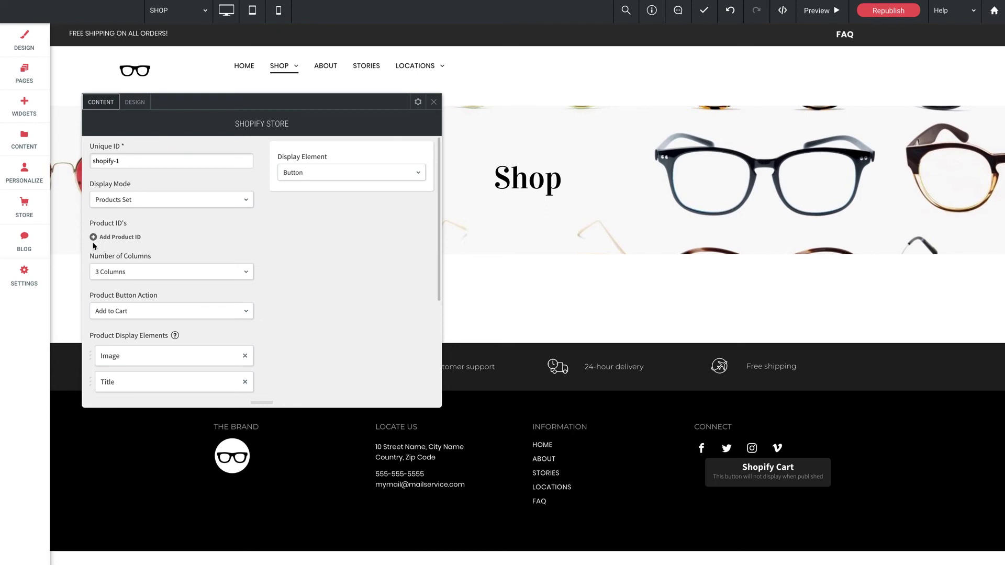
click(127, 239)
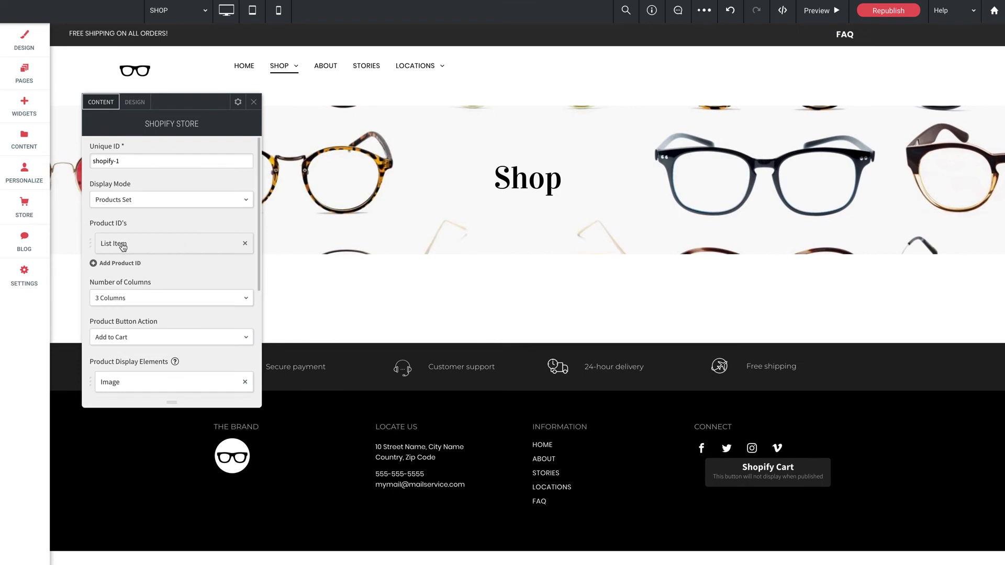
click(153, 245)
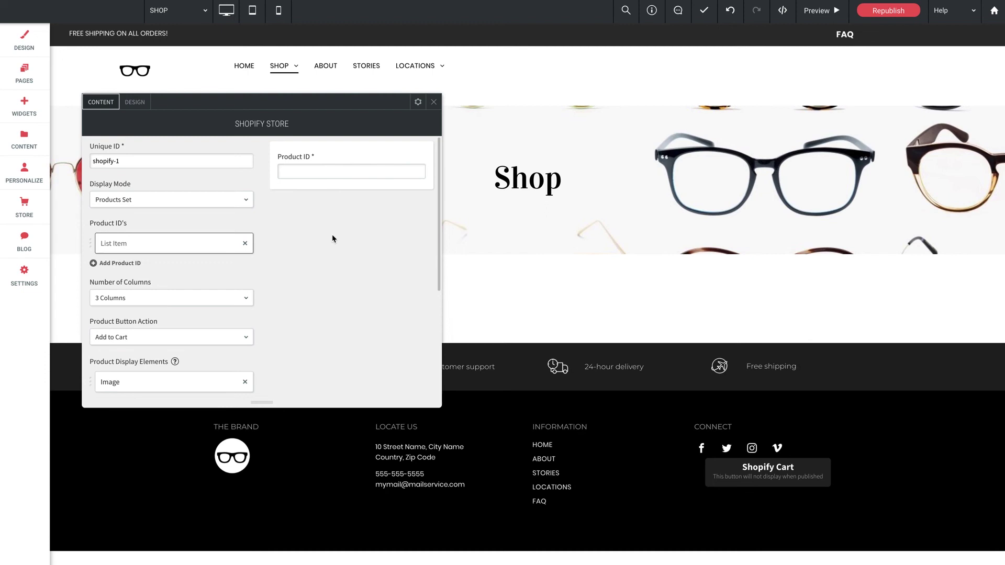
- Set the Shopify Store widget's Display Mode to Buy Button, leaving Product ID empty
click(123, 201)
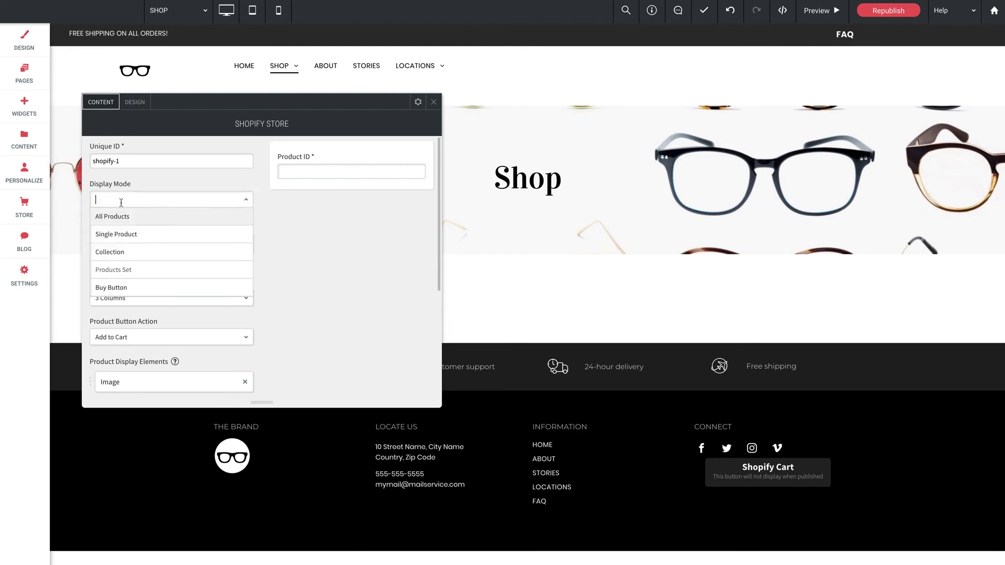
click(101, 289)
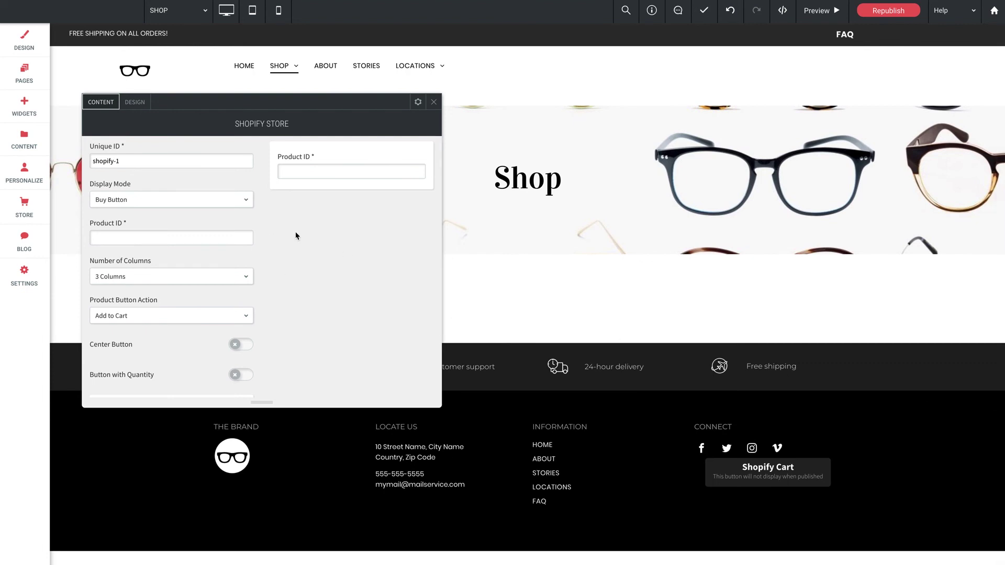
key(Down)
click(255, 235)
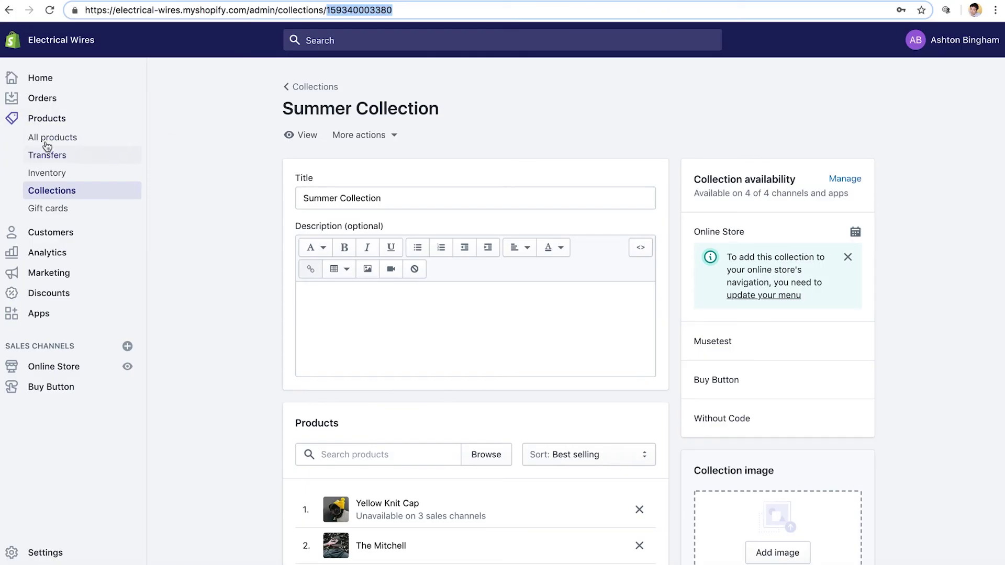
- Open The Mitchell from the Shopify product list and select its numeric ID in the address bar
click(45, 139)
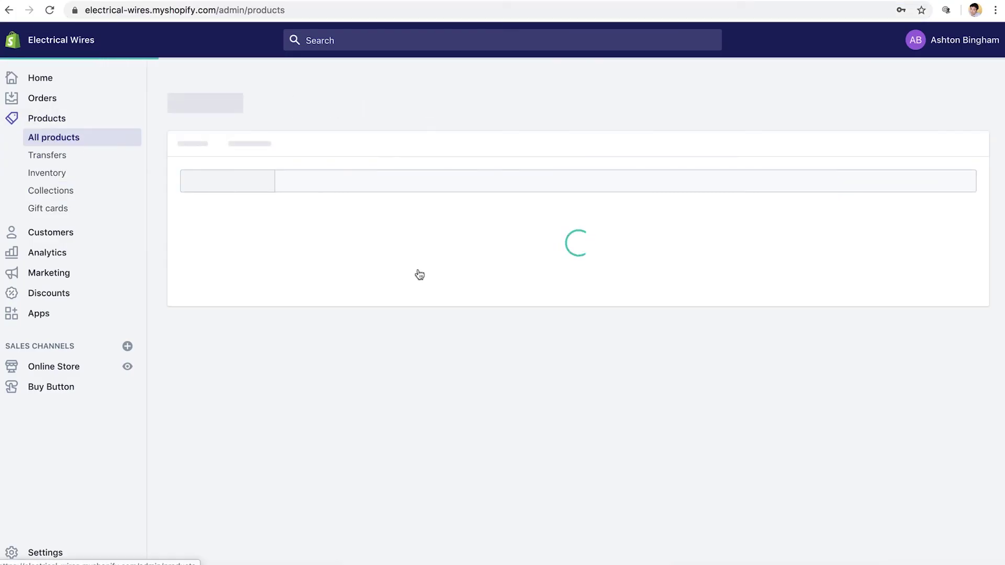
scroll(406, 365, down, 3)
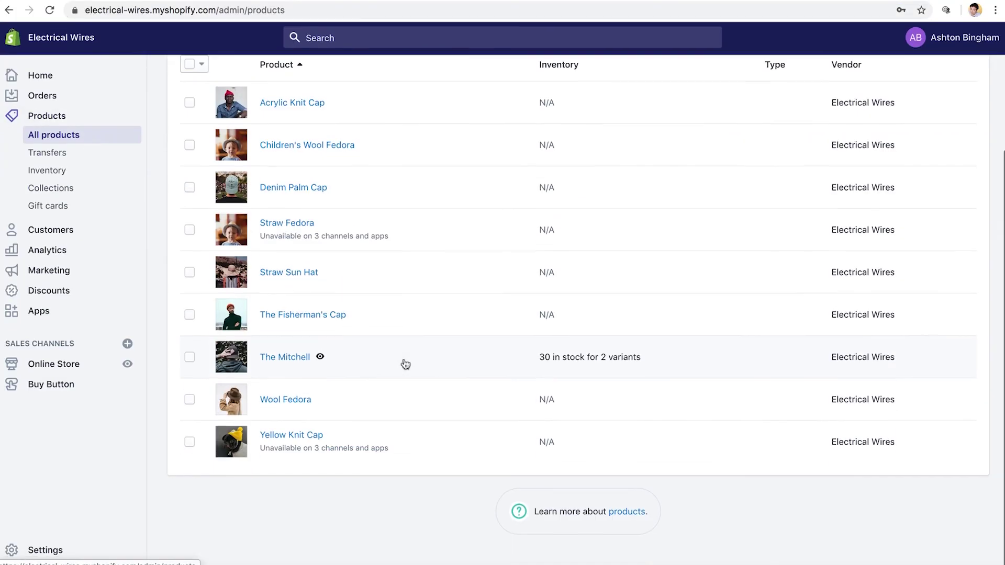
click(289, 358)
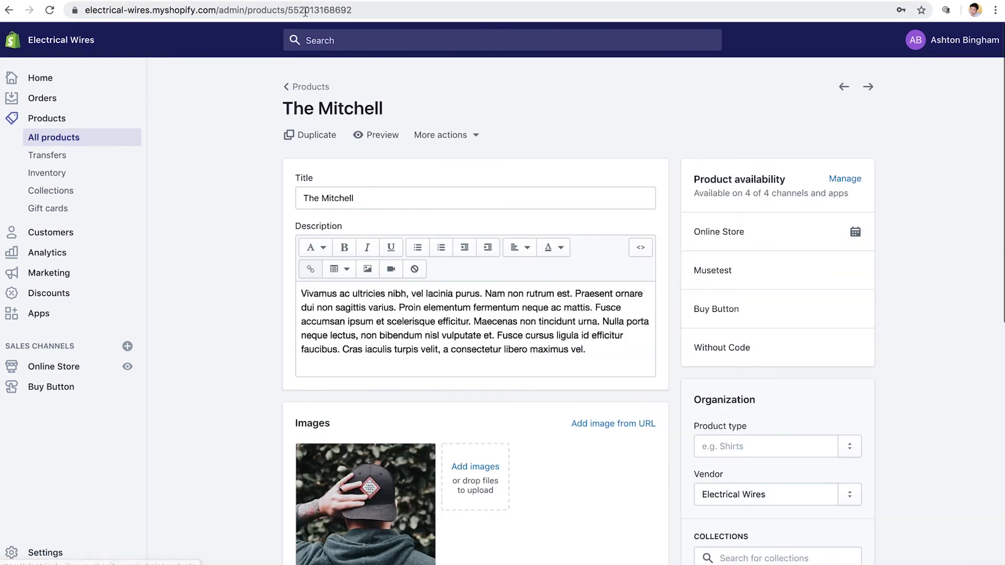
double_click(320, 9)
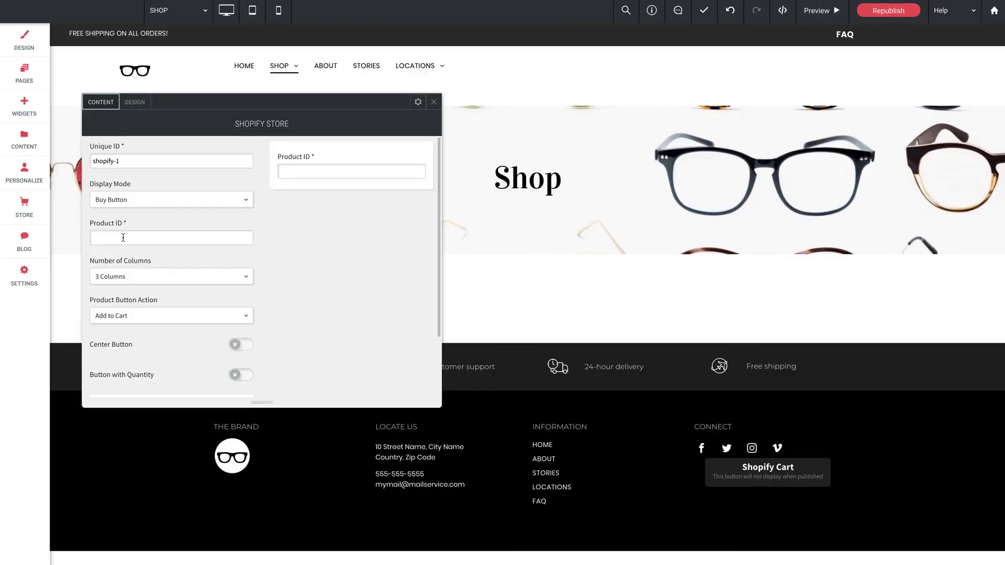
key(ctrl+v)
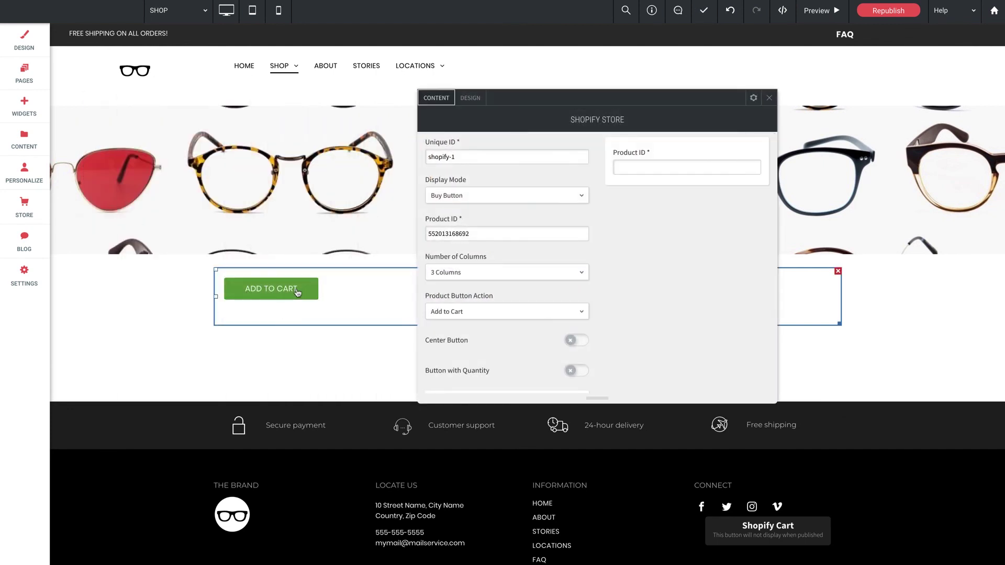
scroll(653, 279, down, 1)
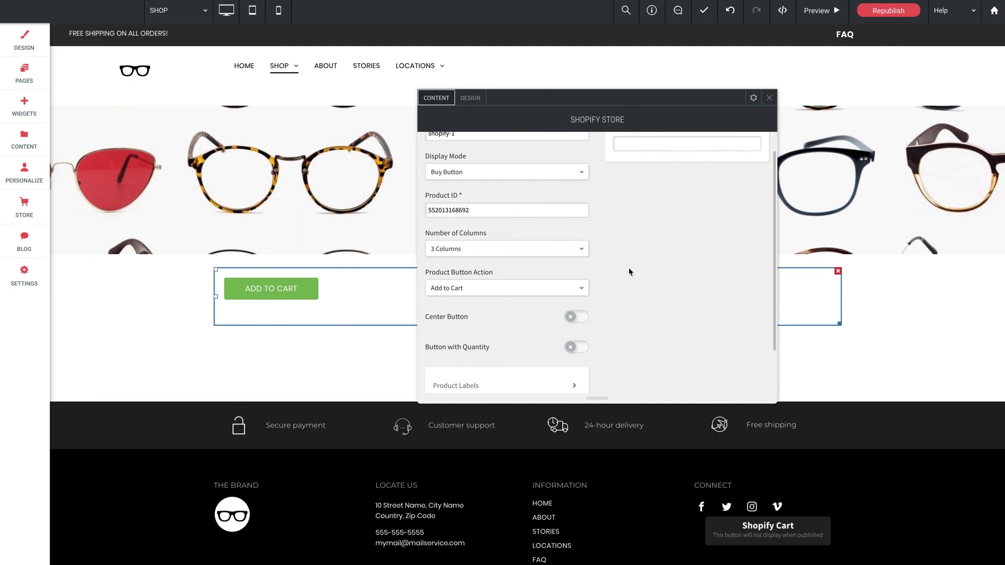
scroll(629, 271, down, 2)
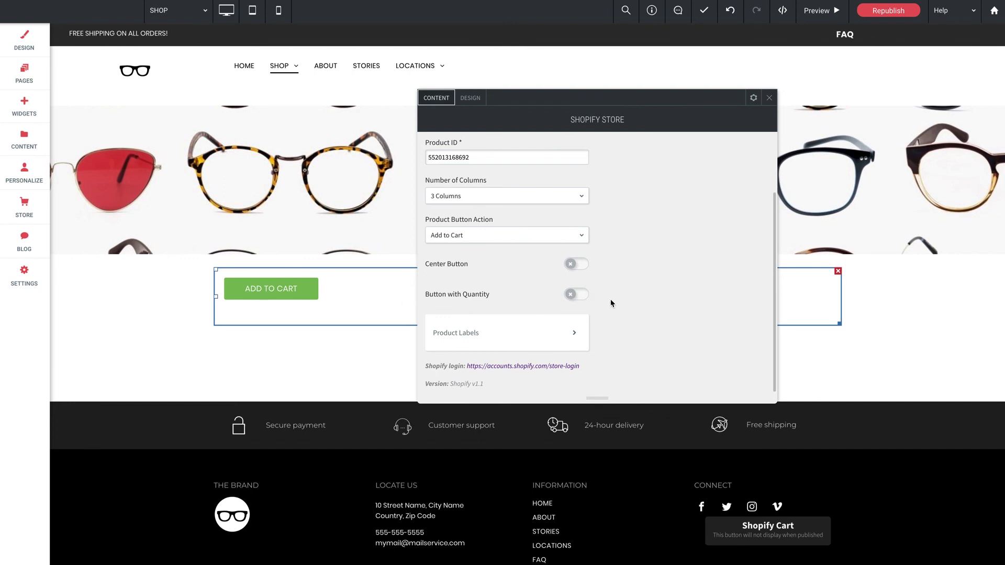
scroll(610, 303, up, 2)
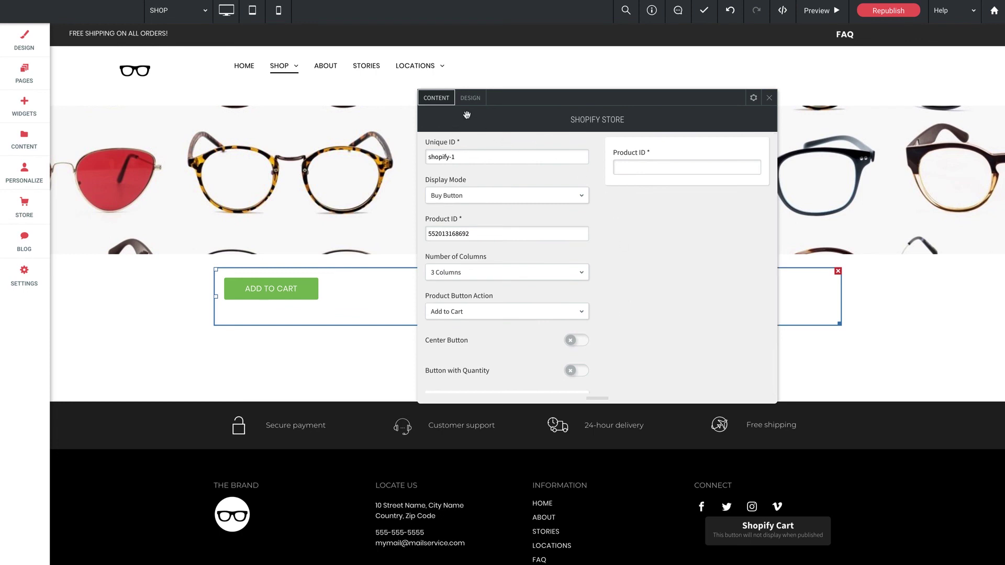
- Review the widget's DESIGN settings, checking the Container Styling and Product Styling options
click(469, 99)
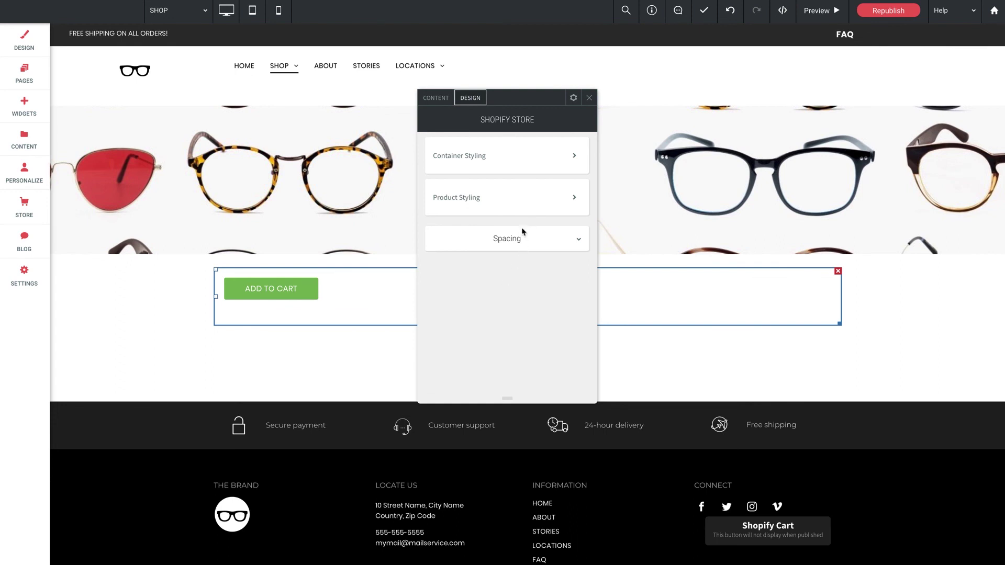
click(499, 160)
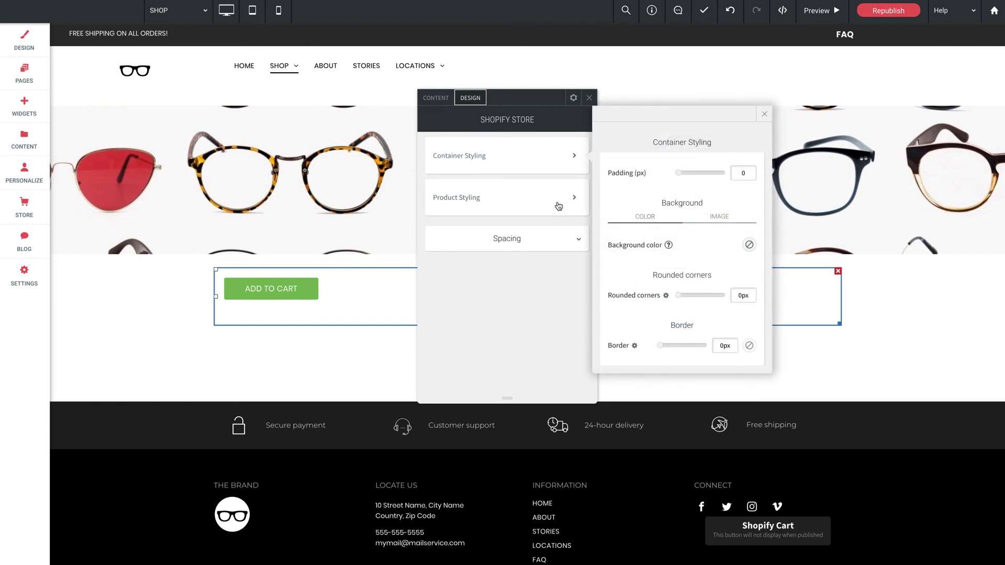
click(510, 199)
scroll(619, 238, down, 1)
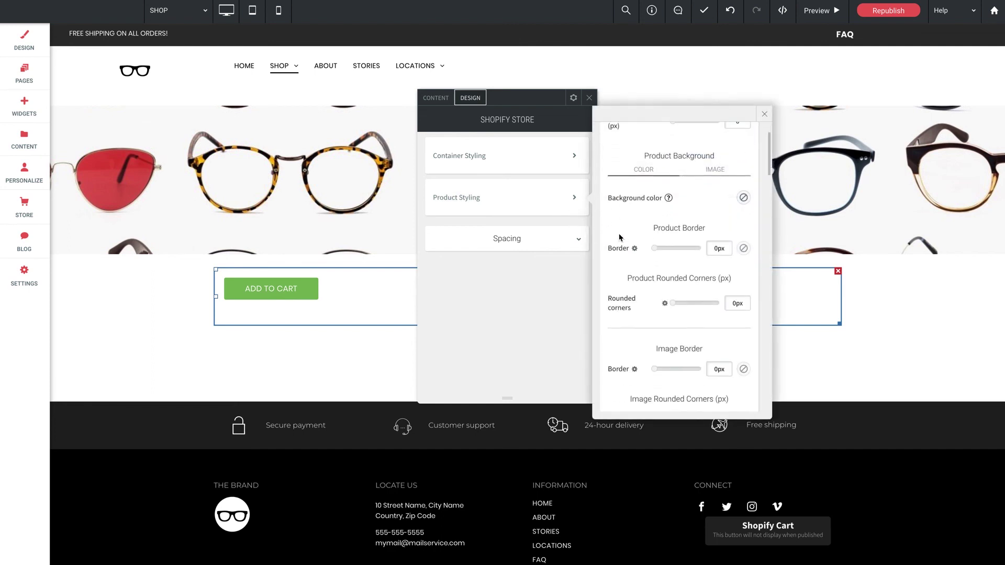
scroll(619, 239, down, 10)
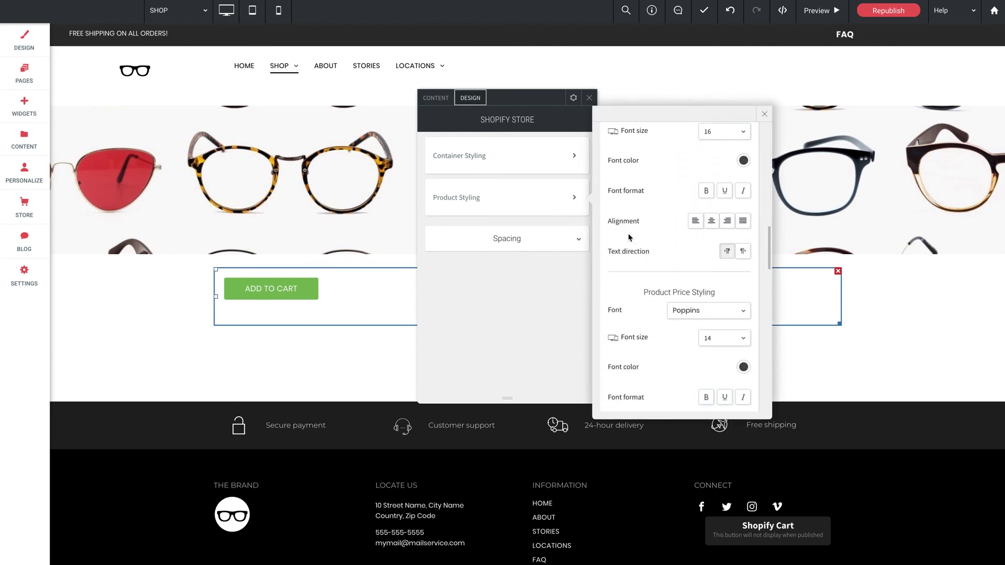
scroll(629, 238, down, 8)
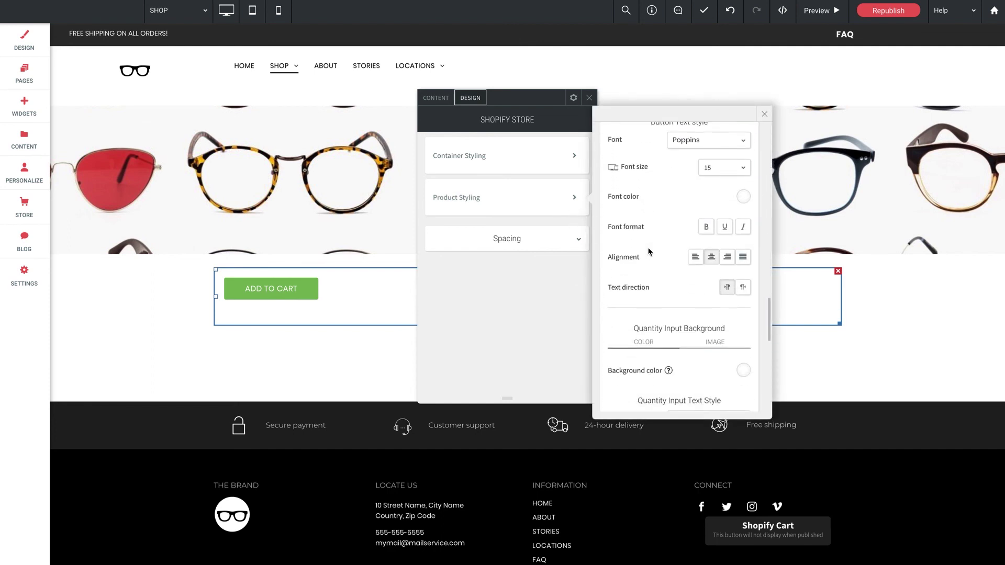
scroll(649, 252, down, 6)
scroll(651, 250, up, 20)
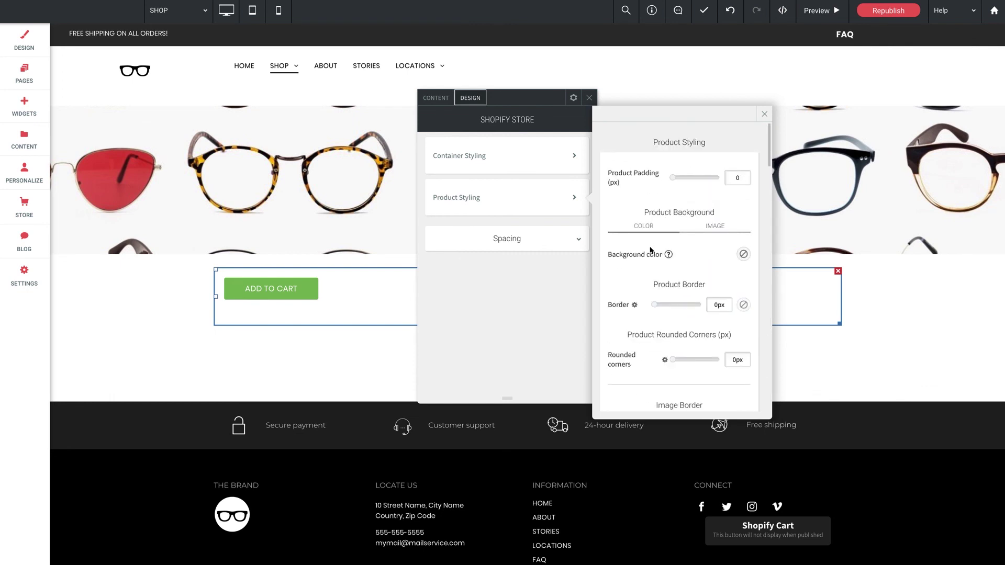
- Close Product Styling and drag the Shopify Store settings panel further right
click(763, 114)
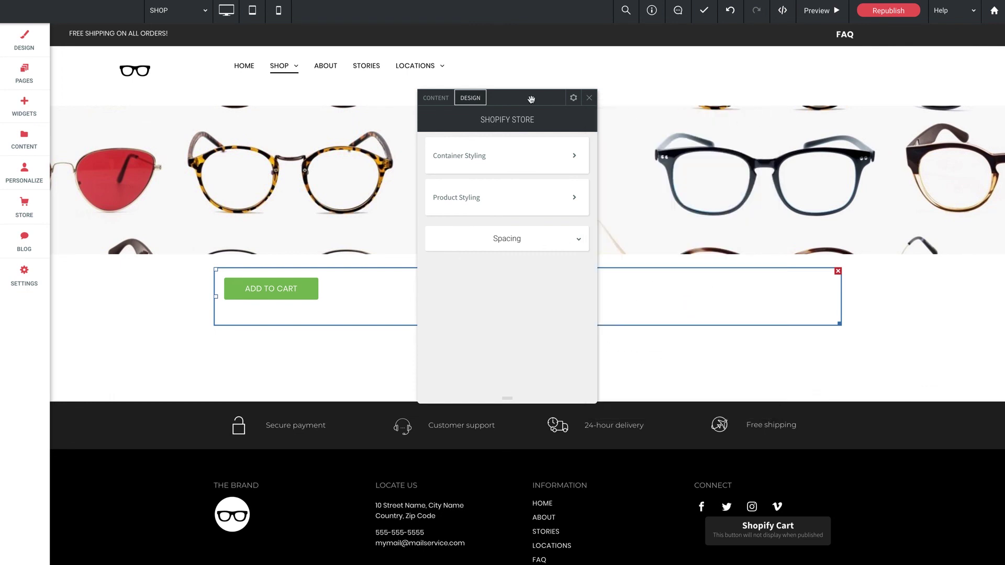
drag(531, 100, 584, 91)
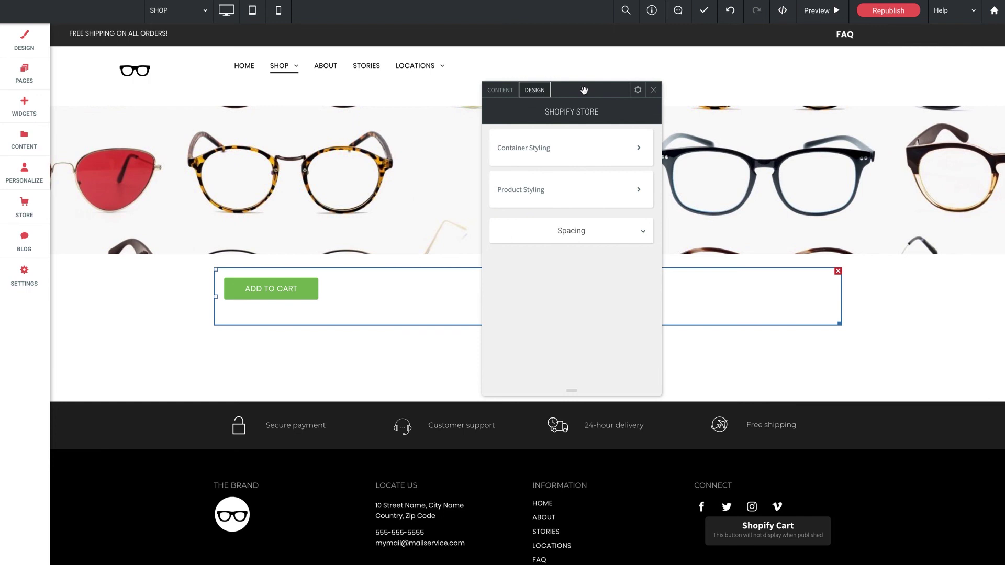